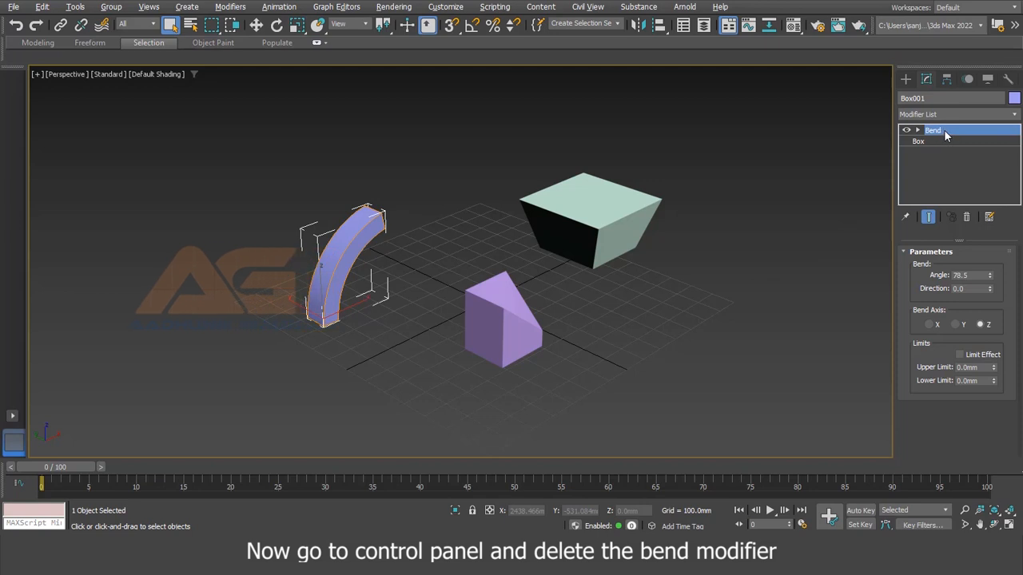
# Remove the Bend modifier from the tall box and the Edit Poly modifier from the purple box.
pyautogui.click(965, 218)
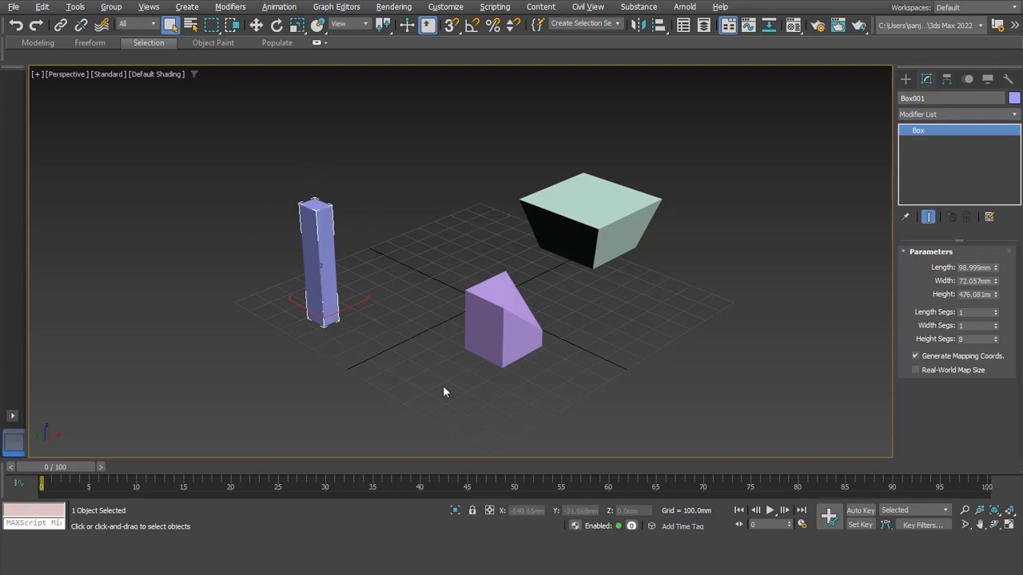
pyautogui.click(504, 326)
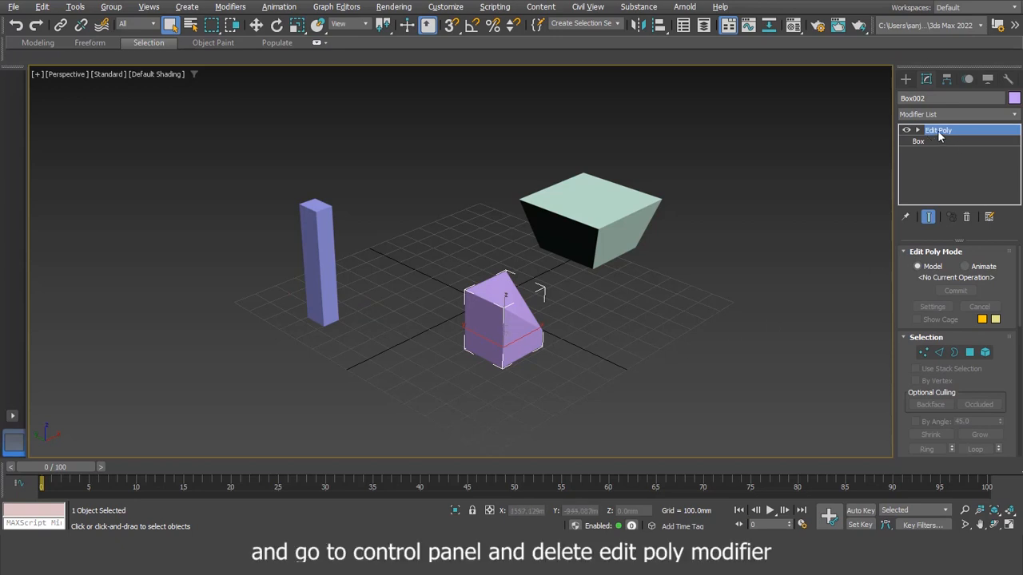
pyautogui.click(966, 218)
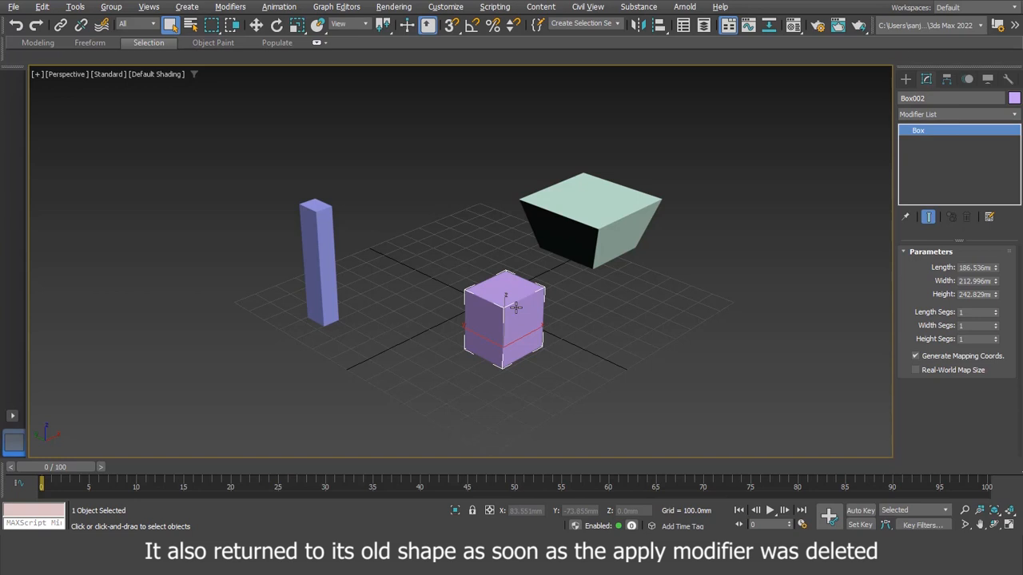
# Select all three objects in the scene and delete them.
pyautogui.click(612, 209)
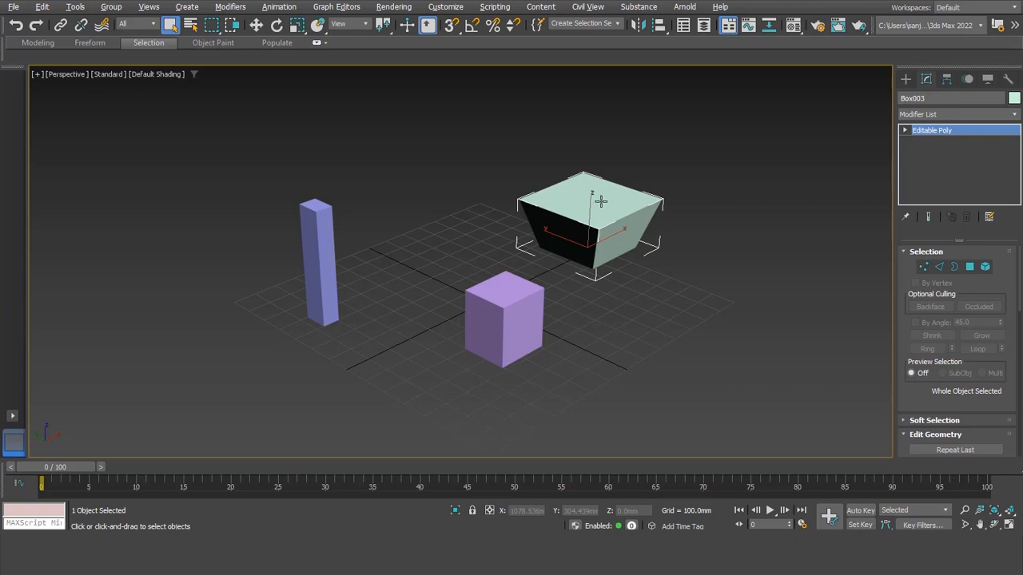
pyautogui.hotkey('ctrl', 'a')
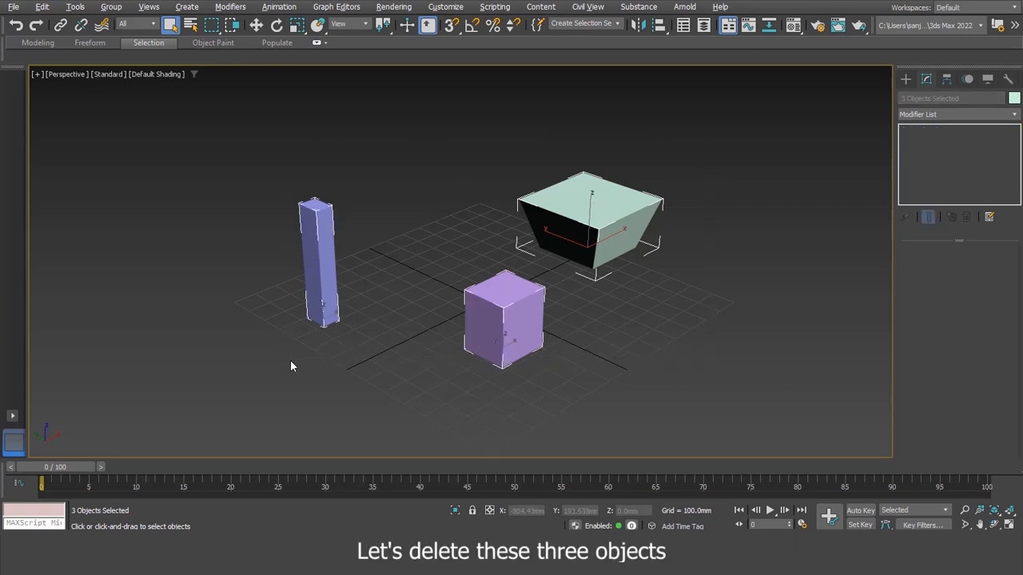
pyautogui.press('Delete')
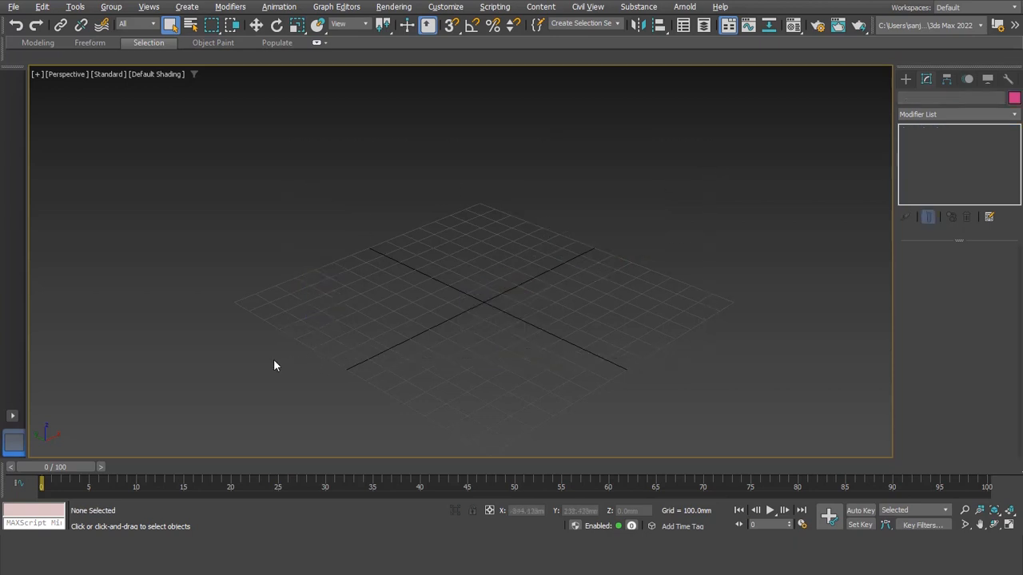
# Reset the scene without saving the changes.
pyautogui.click(13, 8)
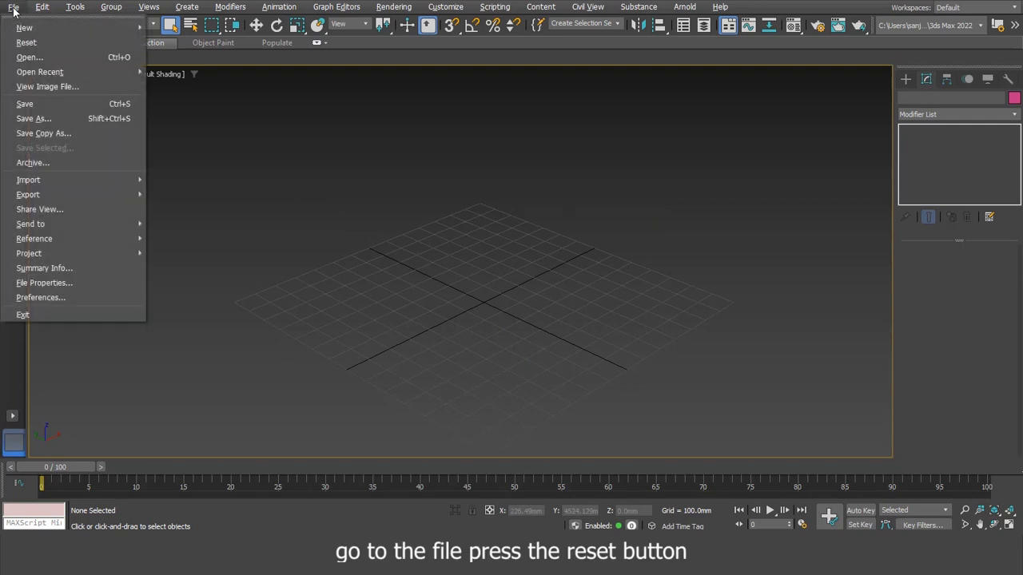
pyautogui.click(26, 42)
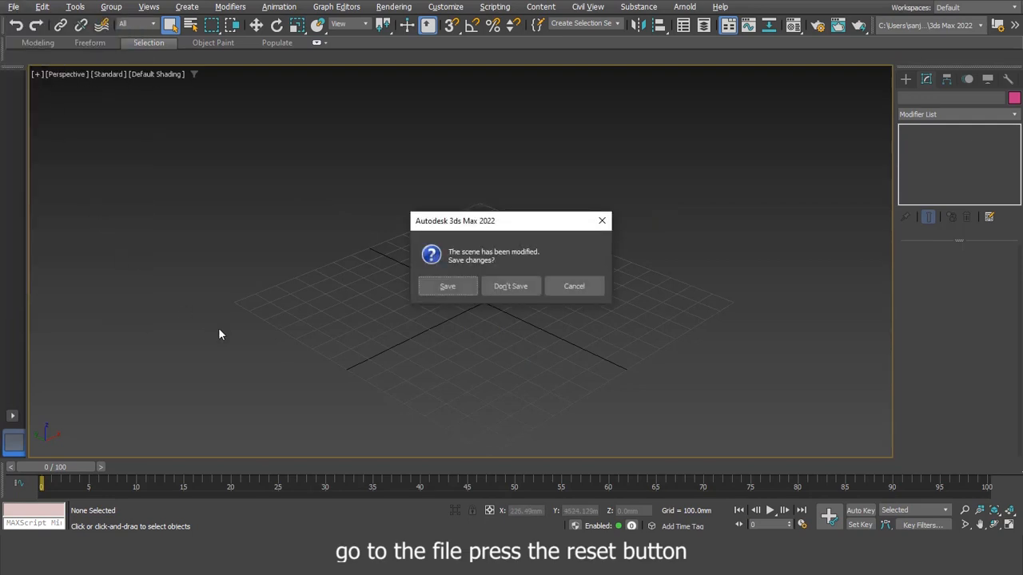
pyautogui.click(501, 289)
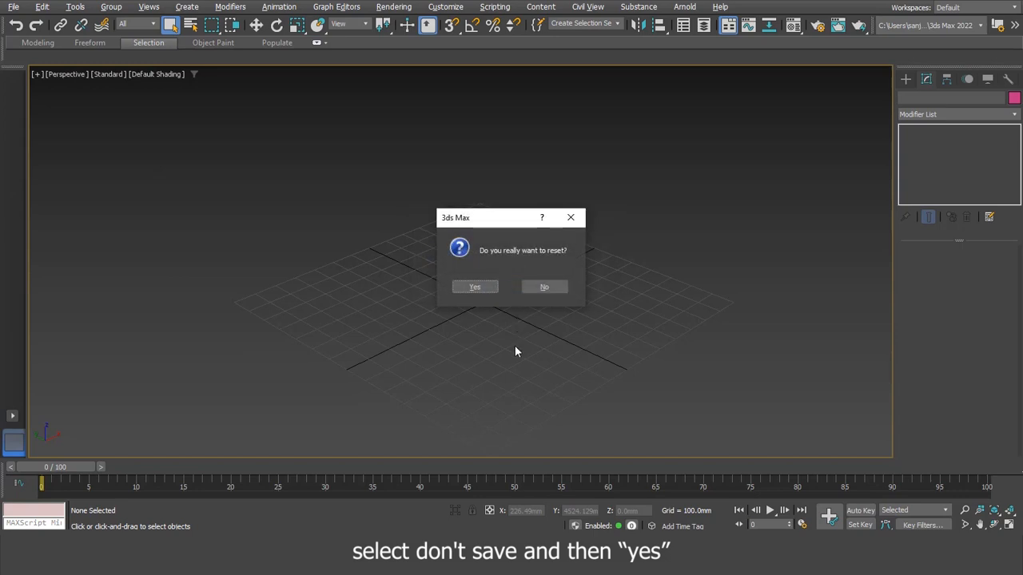
pyautogui.click(476, 288)
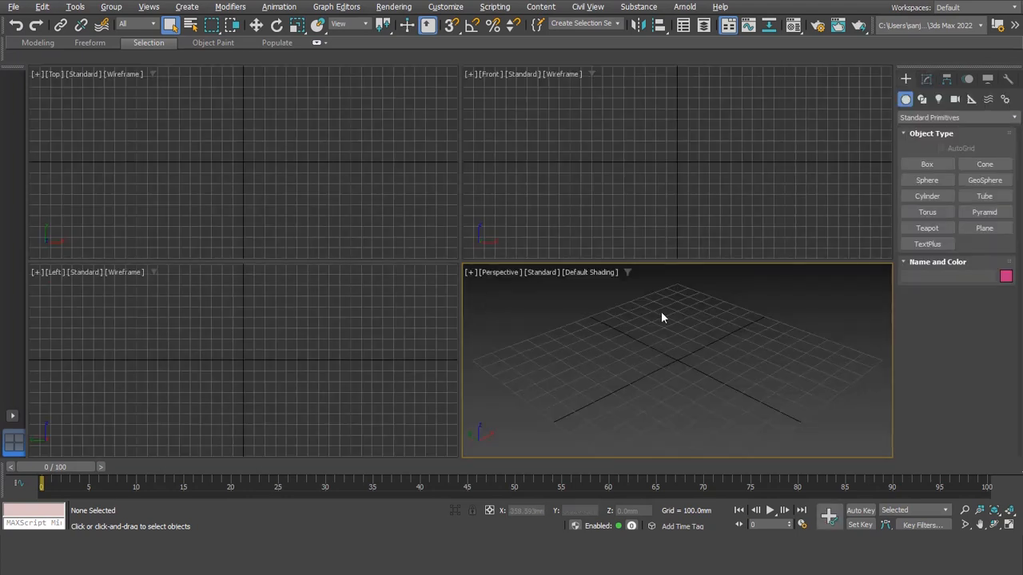
# Create a box about 323 mm long, 339 mm wide and 302 mm high near the grid centre in the Perspective viewport.
pyautogui.click(906, 101)
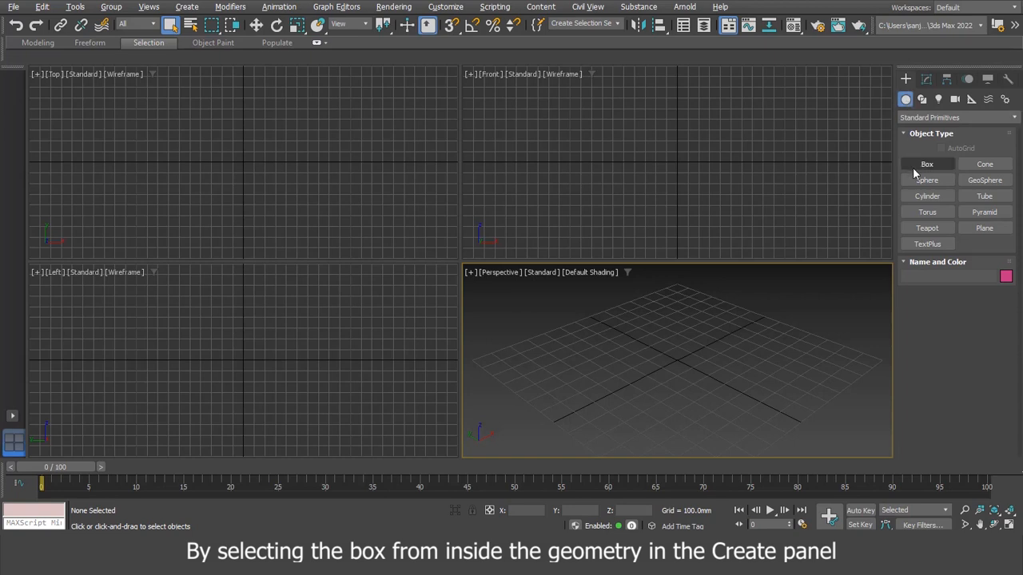
pyautogui.click(926, 165)
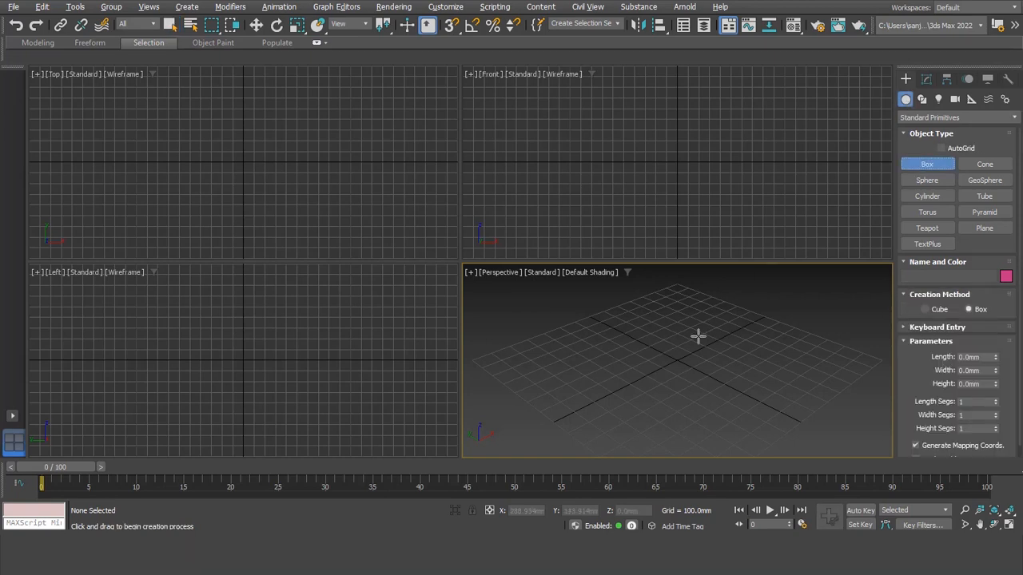
pyautogui.moveTo(680, 331); pyautogui.dragTo(680, 376)
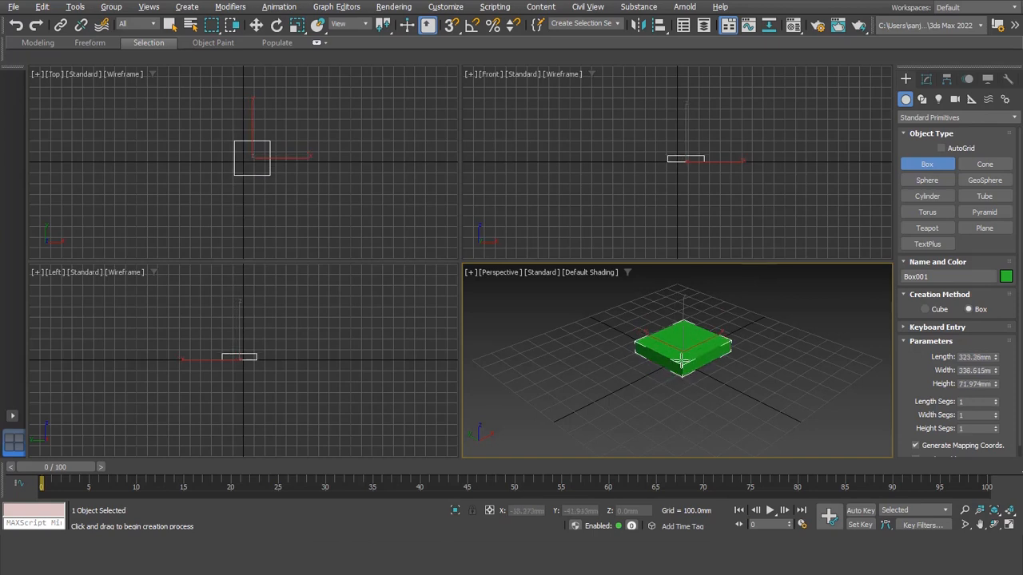
pyautogui.click(683, 320)
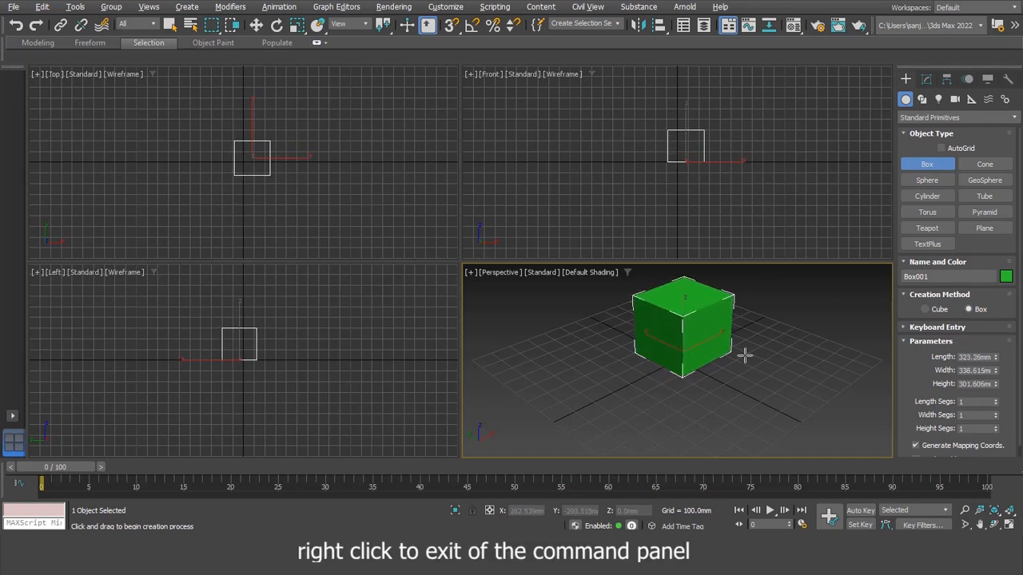
pyautogui.rightClick(746, 354)
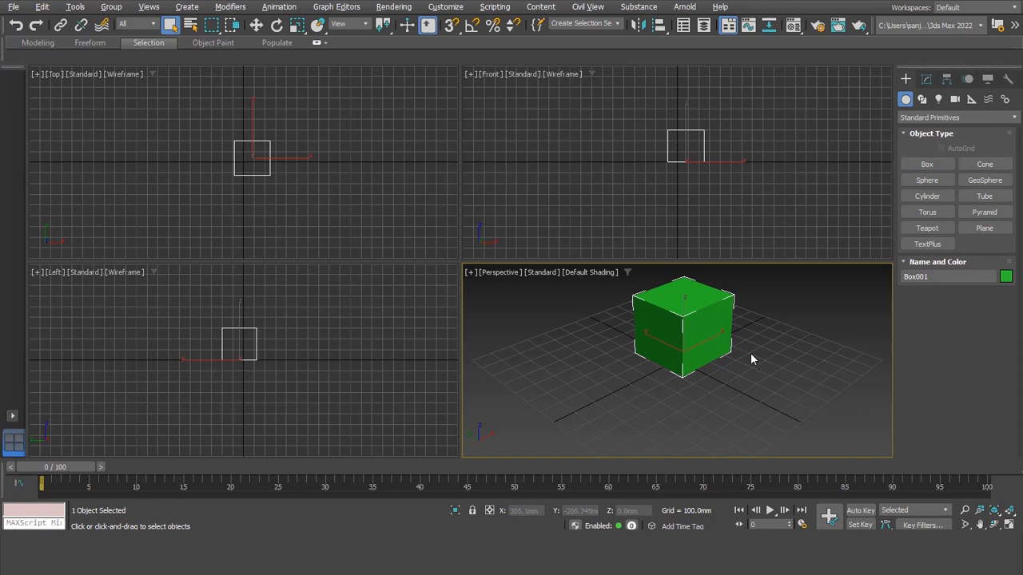
# Maximize the Perspective viewport and convert the green box to an Editable Poly.
pyautogui.hotkey('alt', 'w')
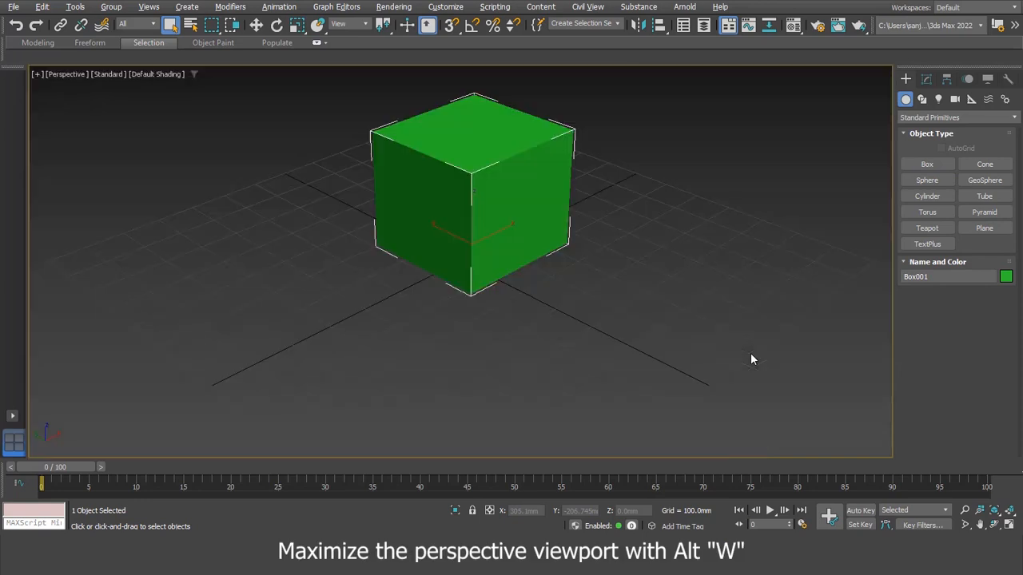
pyautogui.scroll(3, 623, 311)
pyautogui.moveTo(614, 320); pyautogui.dragTo(632, 346, button='middle')
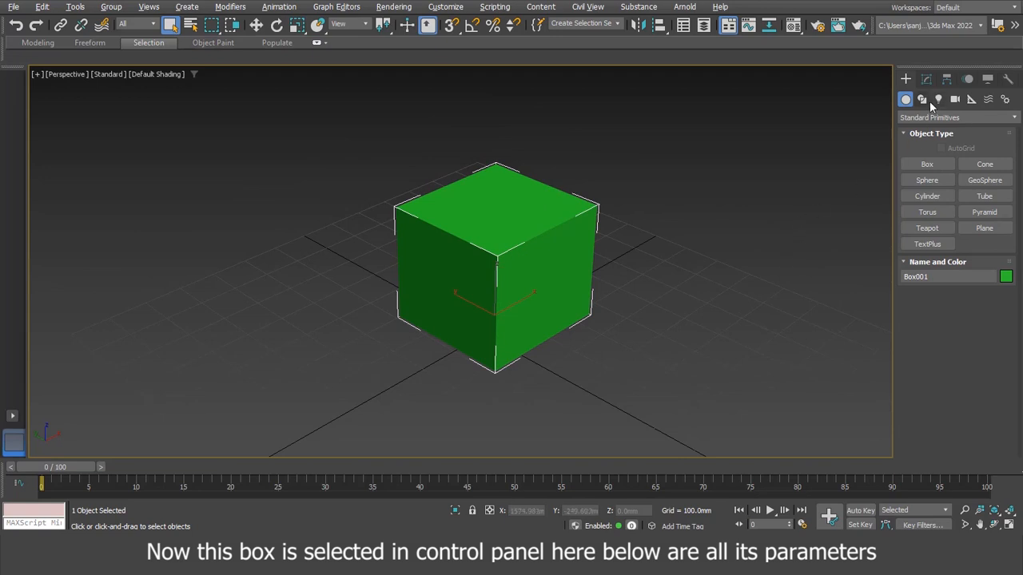
pyautogui.click(926, 79)
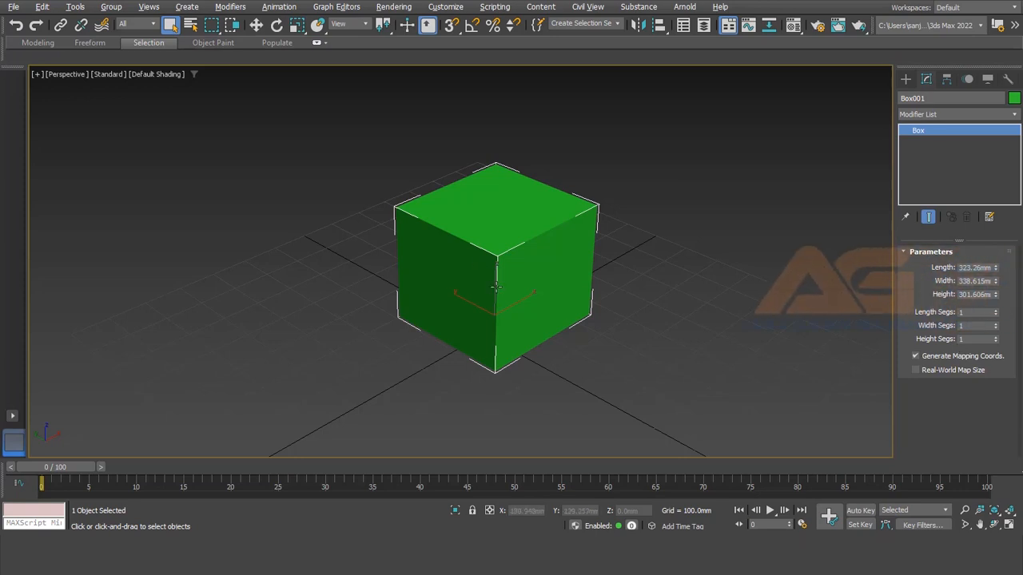
pyautogui.rightClick(631, 231)
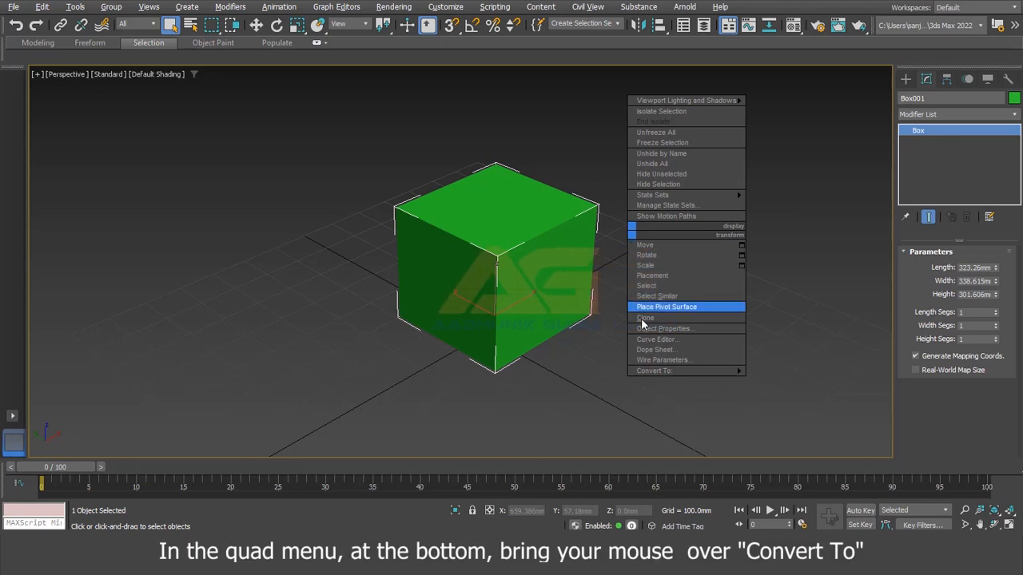
pyautogui.moveTo(651, 372)
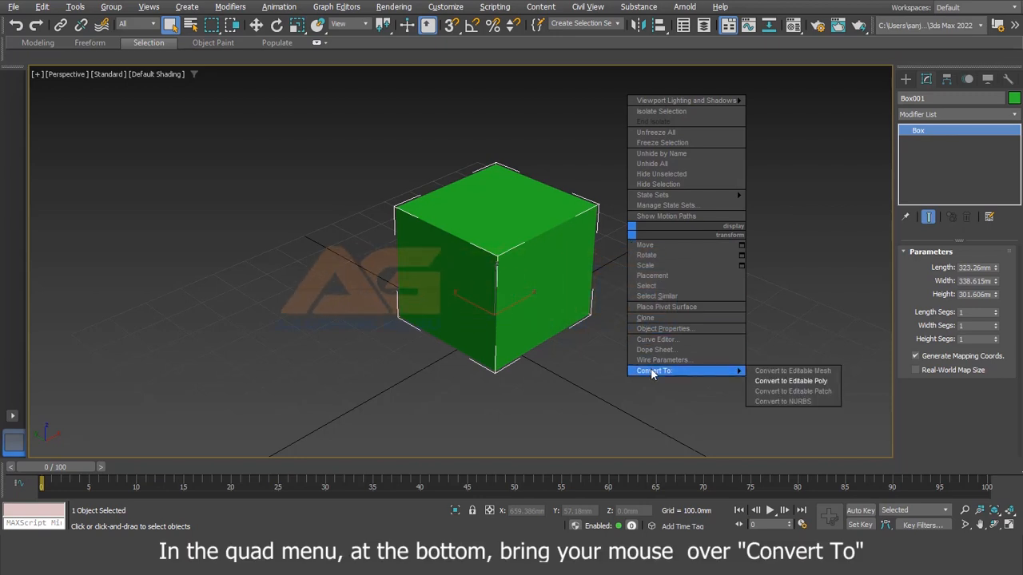
pyautogui.click(785, 382)
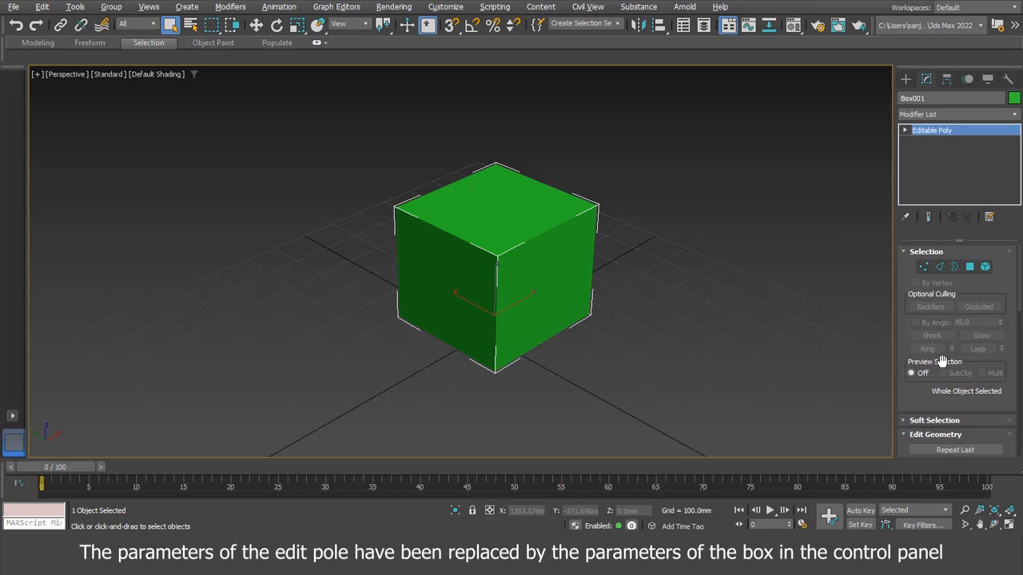
# Look through the Editable Poly sub-object levels, switch the viewport to wireframe and activate Vertex level.
pyautogui.moveTo(938, 357); pyautogui.dragTo(938, 387)
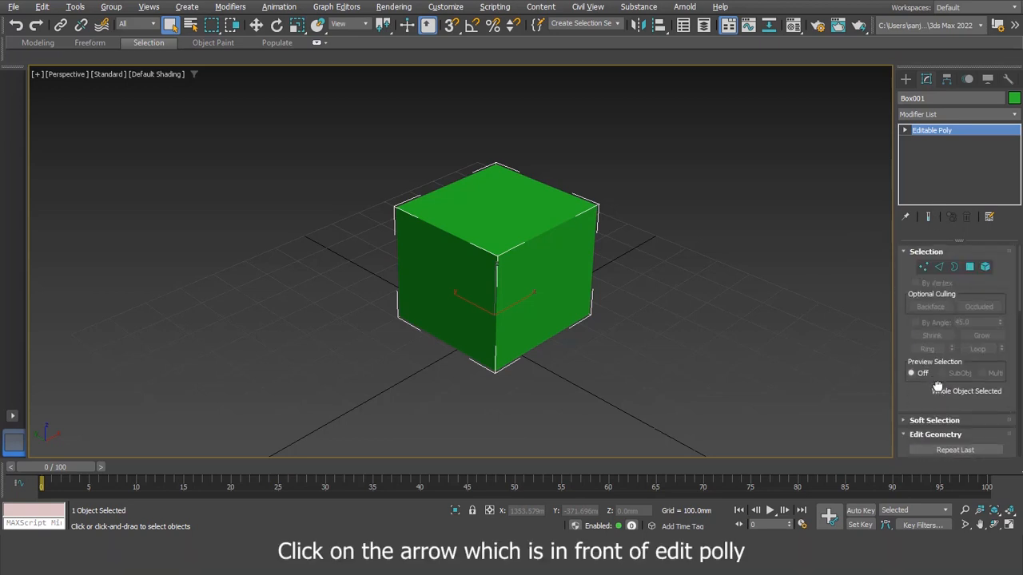
pyautogui.click(905, 131)
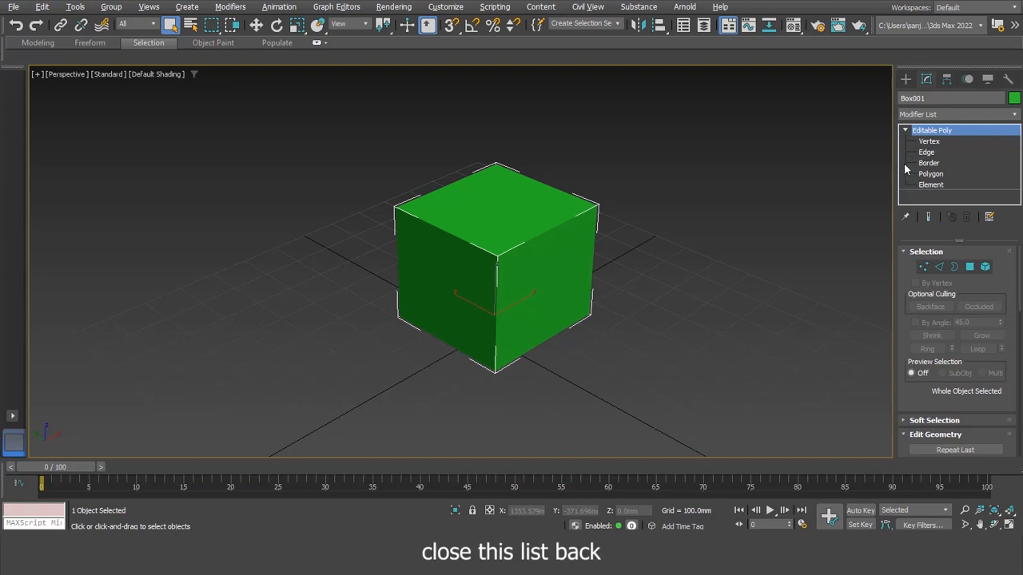
pyautogui.click(904, 130)
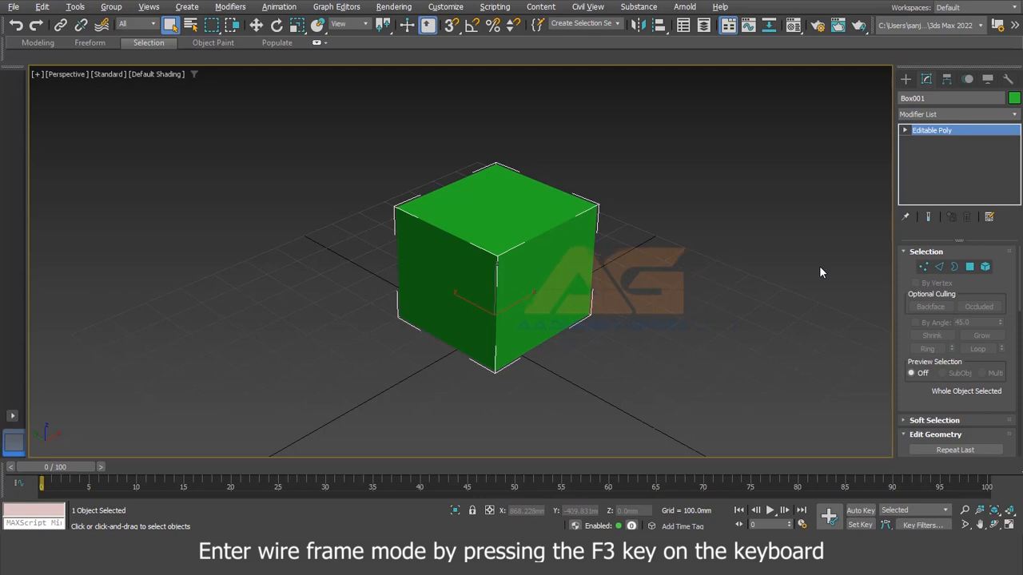
pyautogui.press('F3')
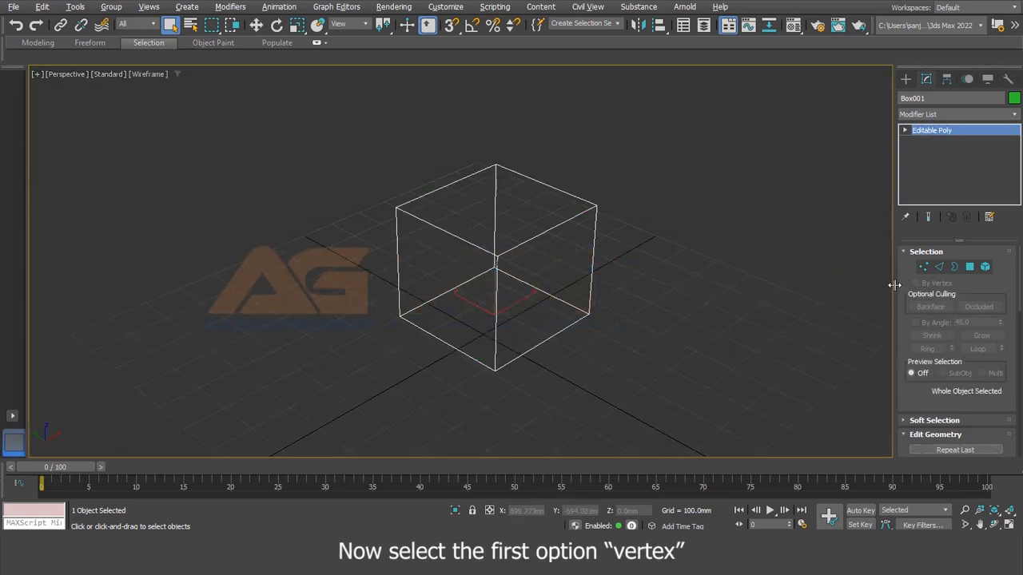
pyautogui.click(923, 267)
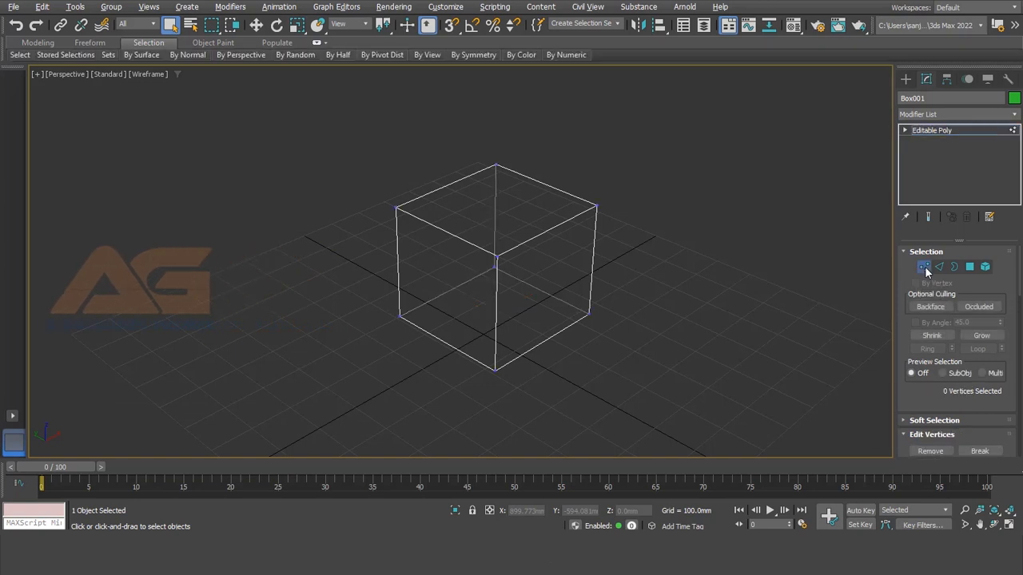
# Select the two vertices of the box's front-right top edge and raise them along Z to about 504 mm.
pyautogui.scroll(3, 567, 220)
pyautogui.moveTo(566, 237); pyautogui.dragTo(581, 230, button='middle')
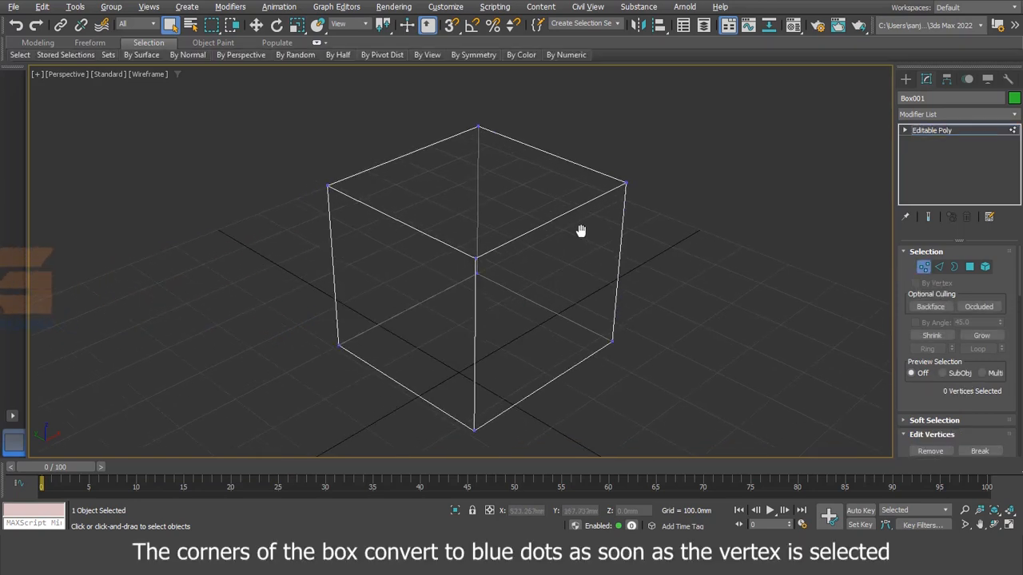
pyautogui.scroll(-3, 603, 254)
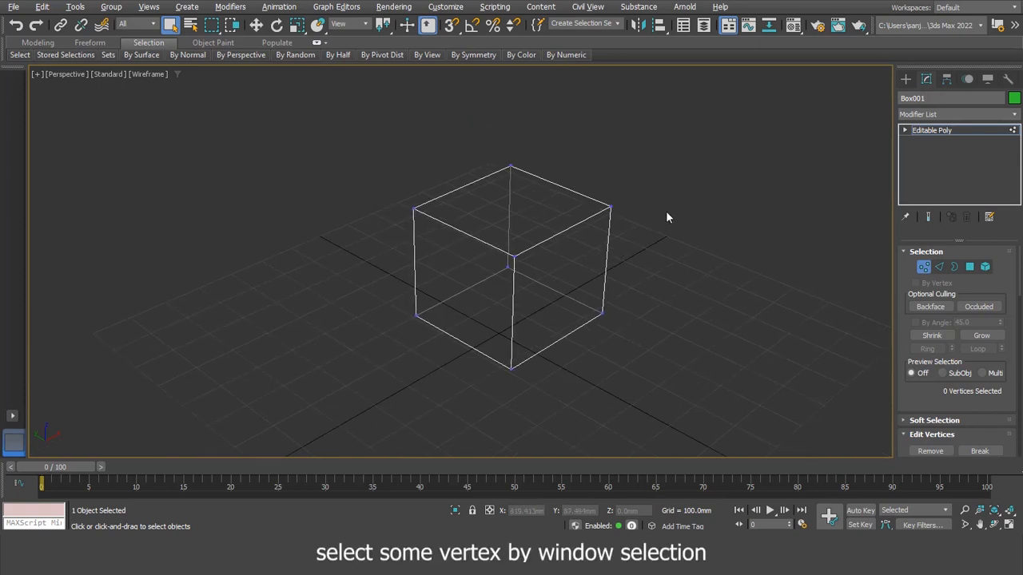
pyautogui.moveTo(528, 252); pyautogui.dragTo(506, 264)
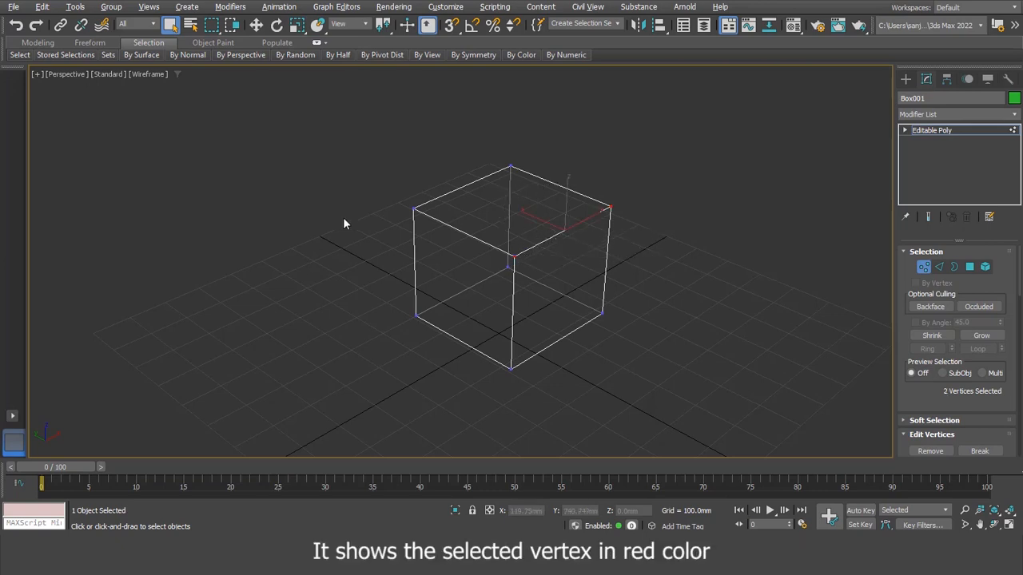
pyautogui.rightClick(632, 238)
pyautogui.click(650, 245)
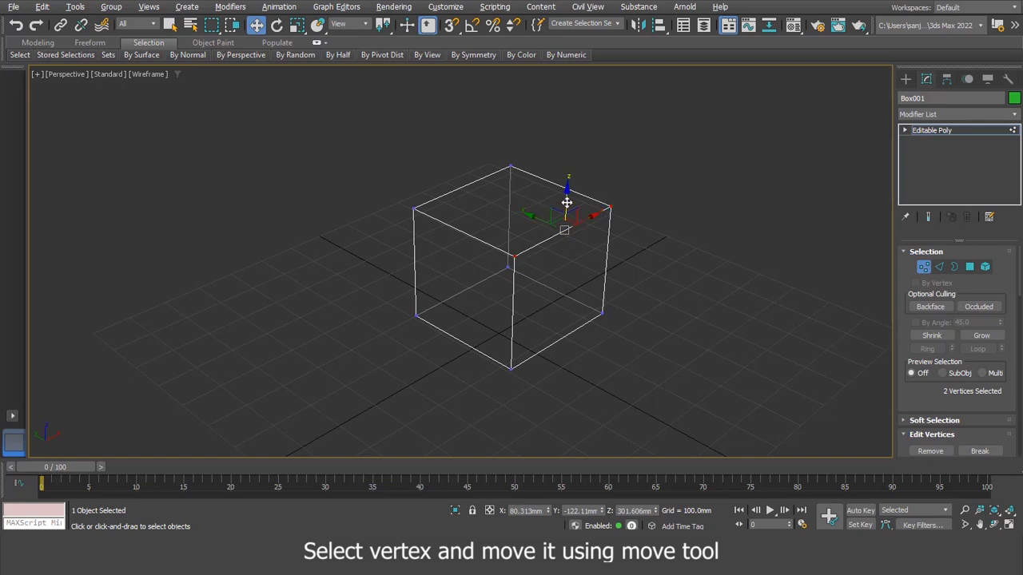
pyautogui.moveTo(566, 202); pyautogui.dragTo(577, 122)
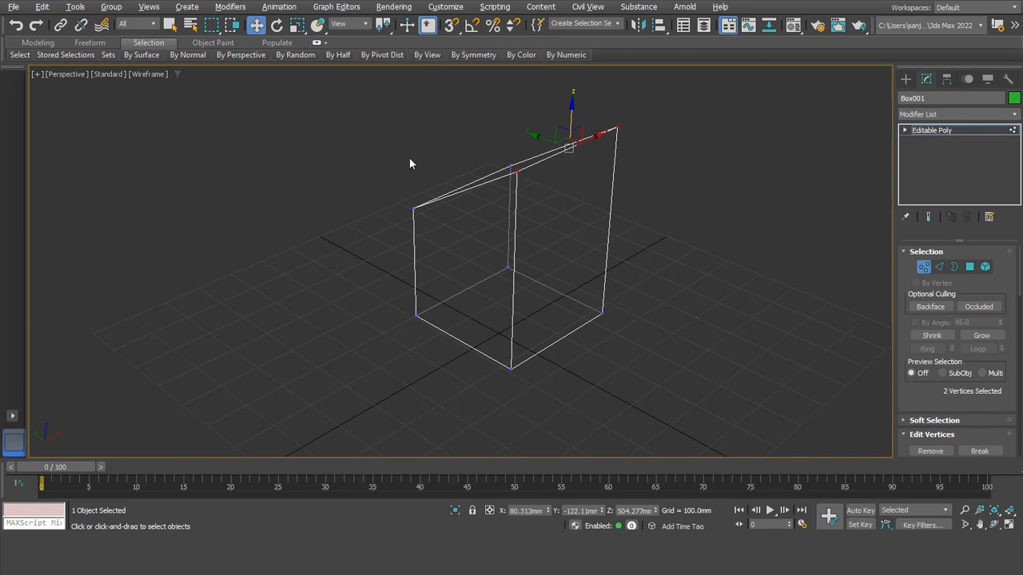
# Window-select the left, rear and front top vertices, and remove the front one from the selection.
pyautogui.moveTo(388, 156); pyautogui.dragTo(540, 216)
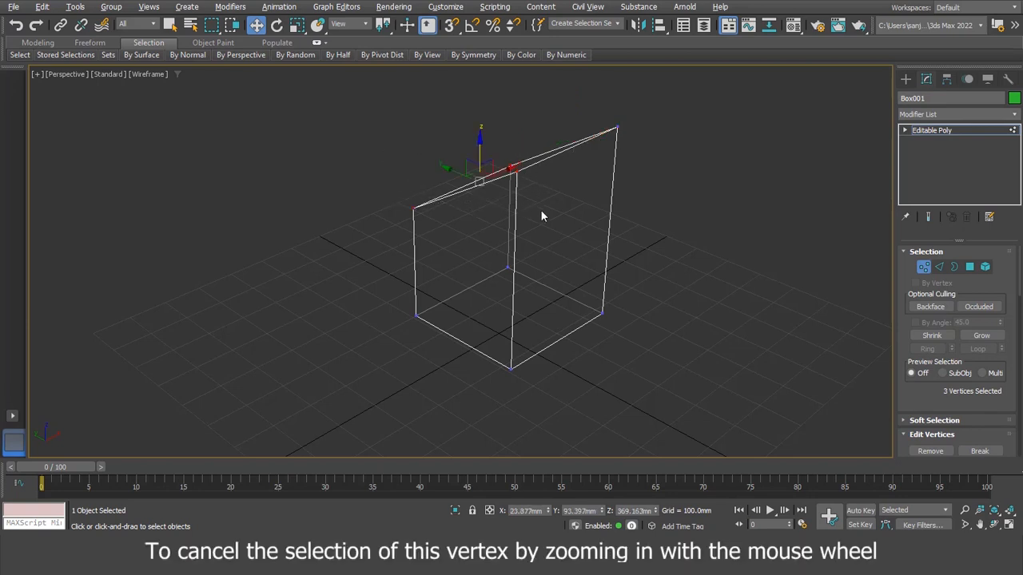
pyautogui.scroll(5, 524, 181)
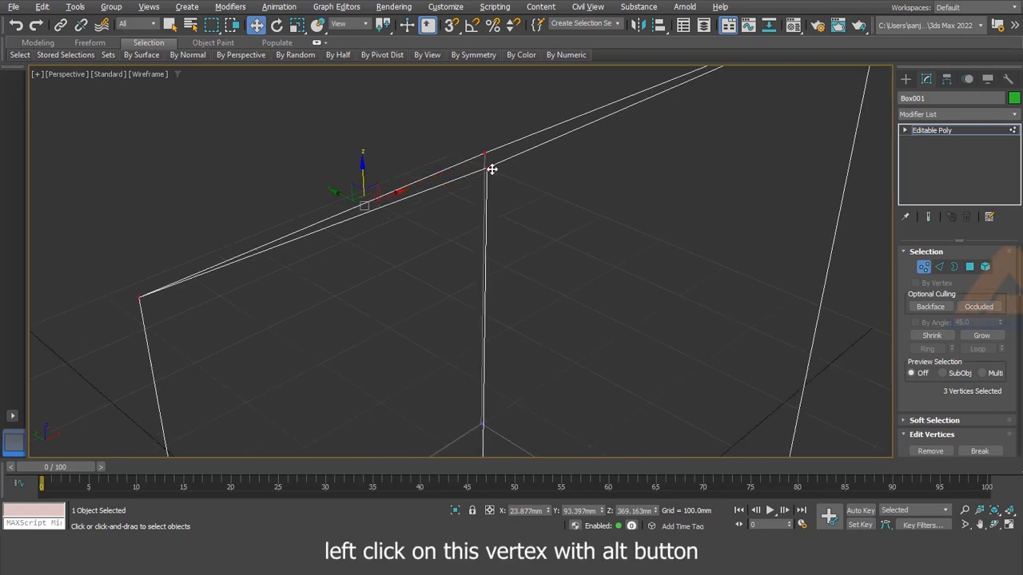
pyautogui.keyDown('alt'); pyautogui.click(487, 169); pyautogui.keyUp('alt')
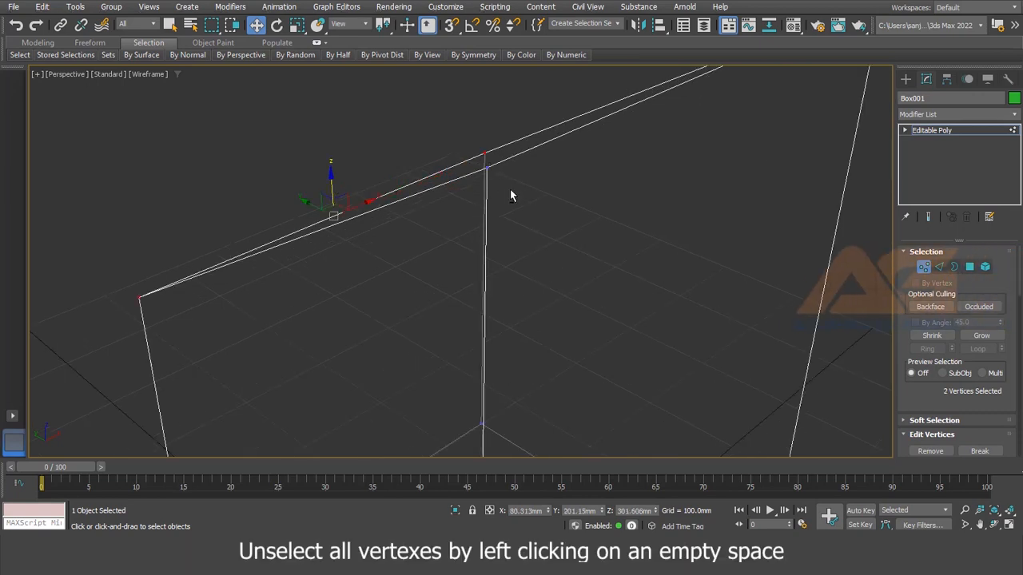
pyautogui.scroll(-3, 510, 189)
pyautogui.scroll(-4, 520, 200)
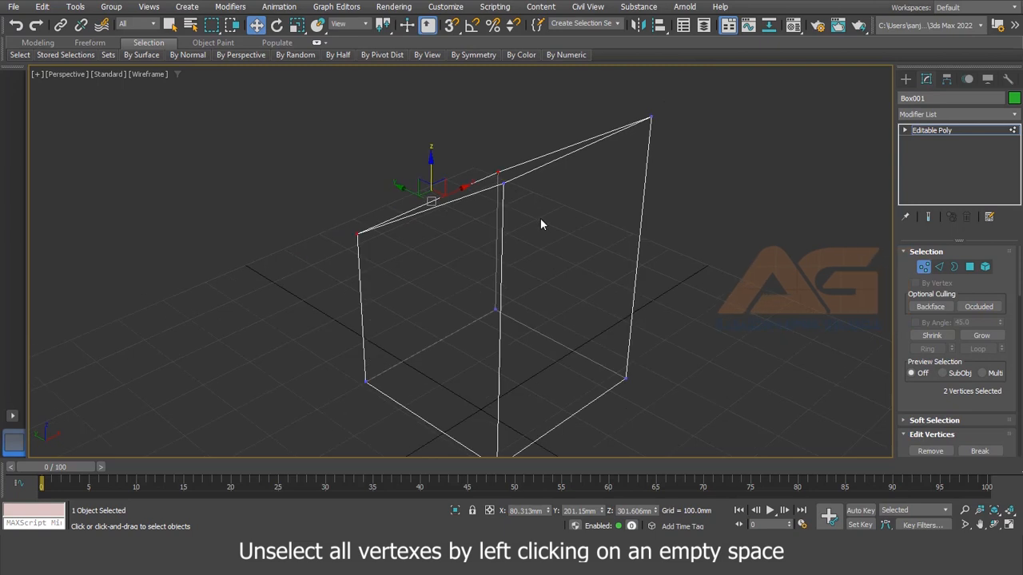
# Select the raised right-hand top vertex and add the right, front and left bottom vertices to the selection.
pyautogui.rightClick(653, 214)
pyautogui.click(641, 334)
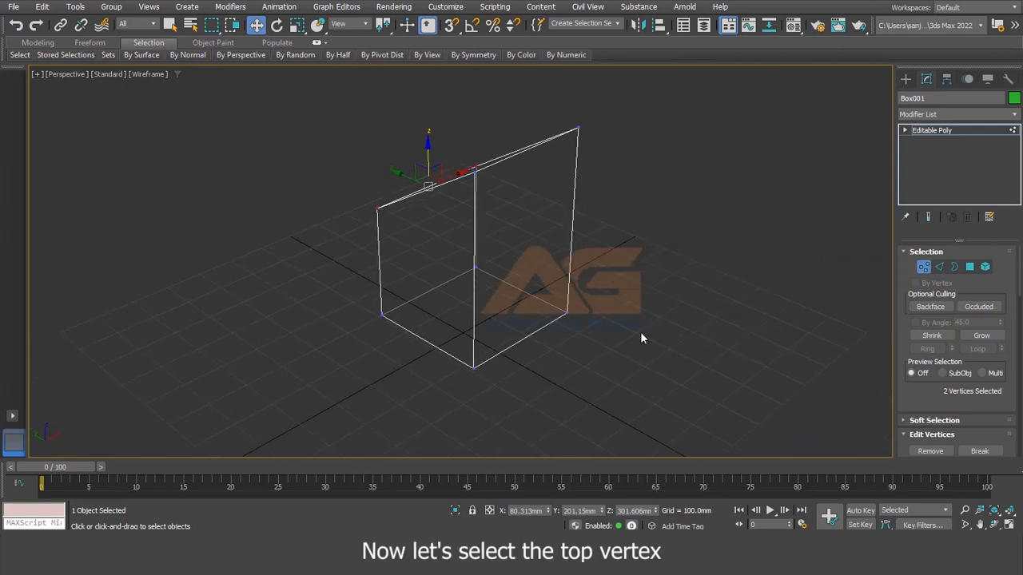
pyautogui.click(580, 127)
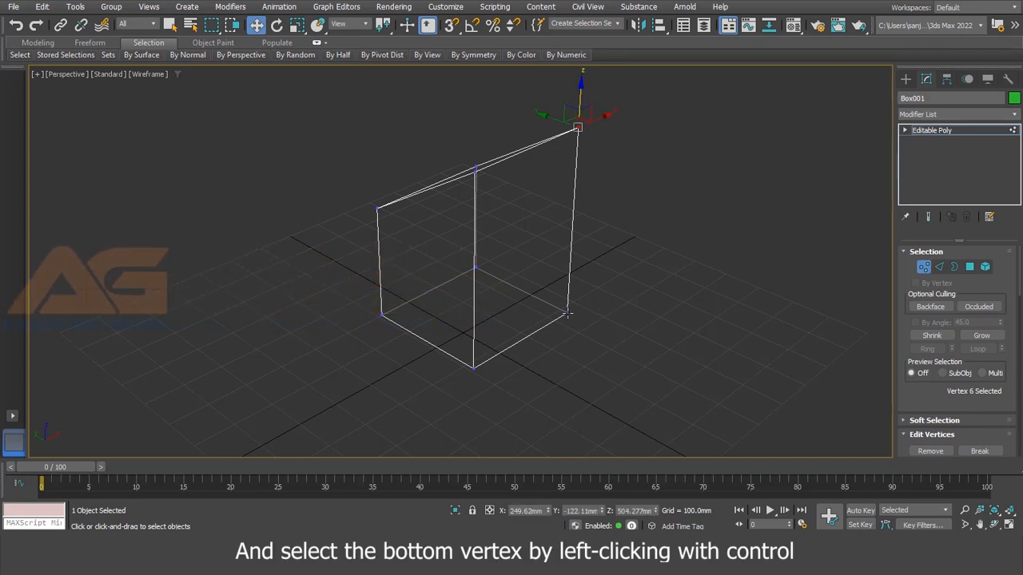
pyautogui.press('ctrl')
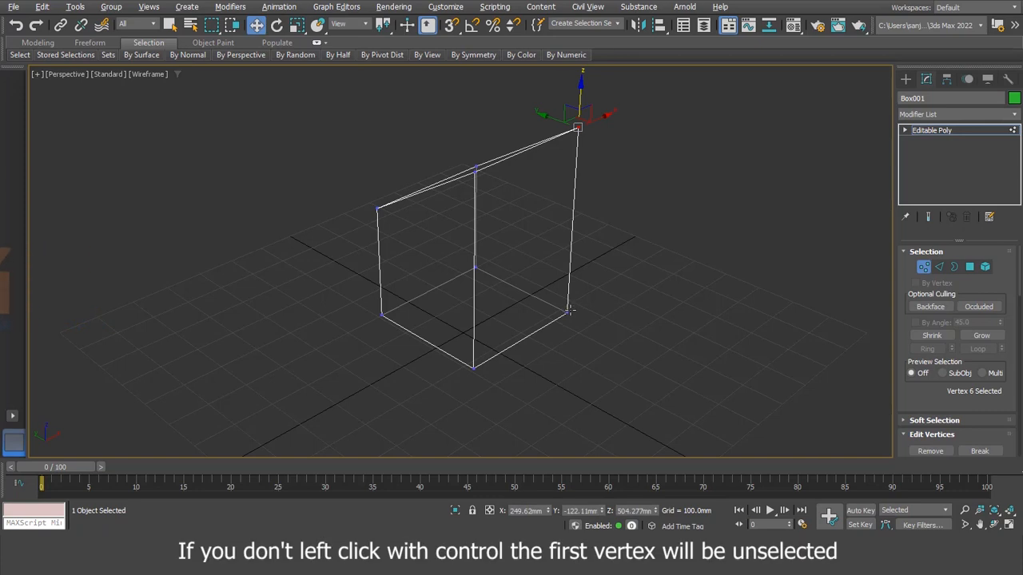
pyautogui.keyDown('ctrl'); pyautogui.click(567, 314); pyautogui.keyUp('ctrl')
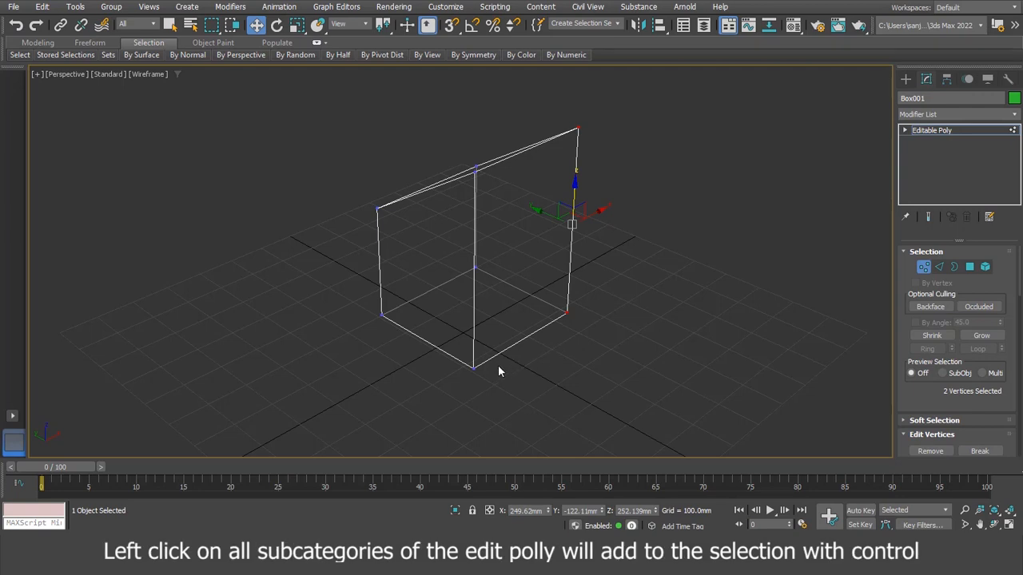
pyautogui.keyDown('ctrl'); pyautogui.click(472, 368); pyautogui.keyUp('ctrl')
pyautogui.keyDown('ctrl'); pyautogui.click(380, 317); pyautogui.keyUp('ctrl')
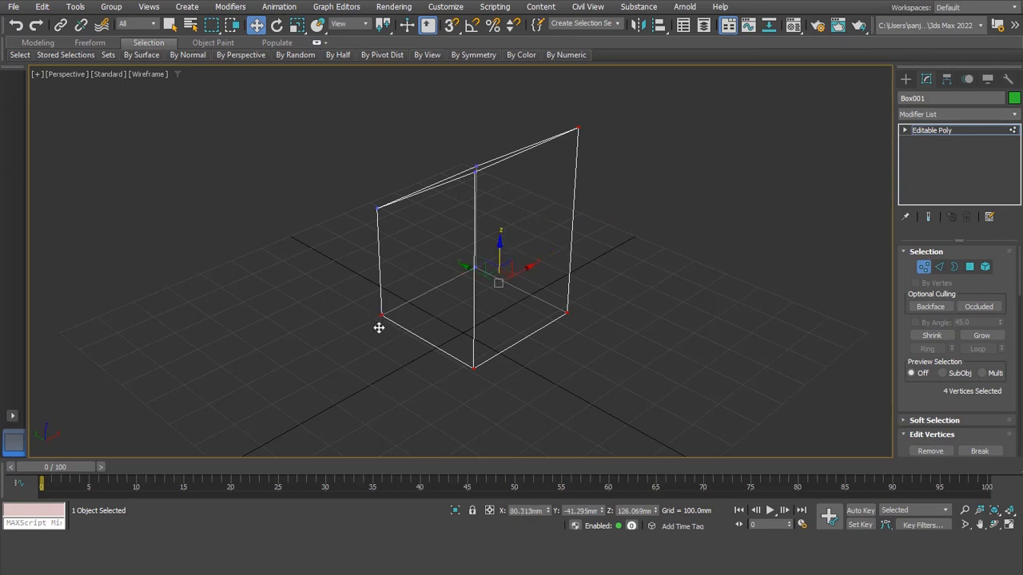
# Remove the left, front and right bottom vertices from the selection one by one, and clear the remaining vertex selection.
pyautogui.keyDown('alt'); pyautogui.click(382, 316); pyautogui.keyUp('alt')
pyautogui.keyDown('alt'); pyautogui.click(475, 367); pyautogui.keyUp('alt')
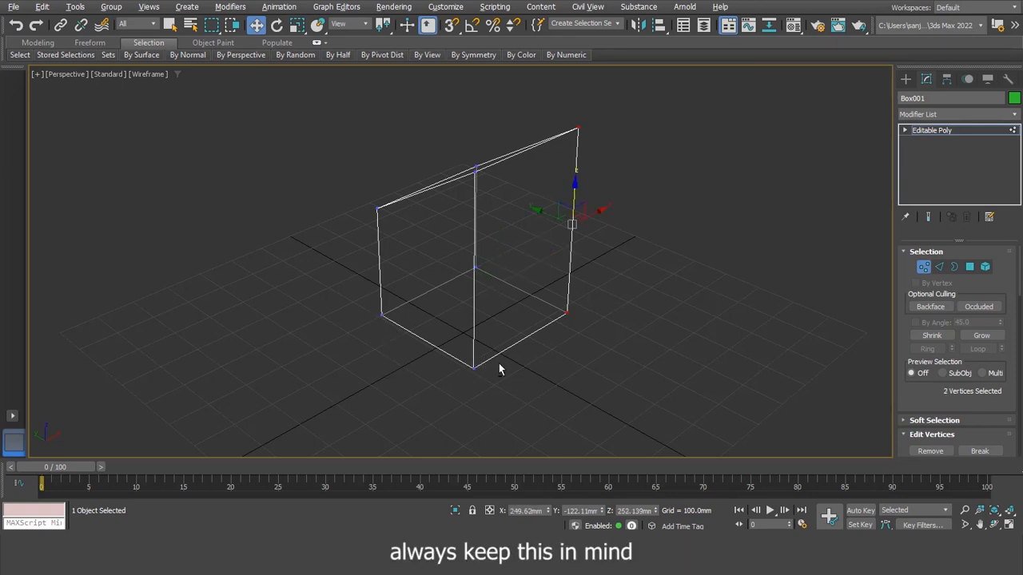
pyautogui.keyDown('alt'); pyautogui.click(565, 316); pyautogui.keyUp('alt')
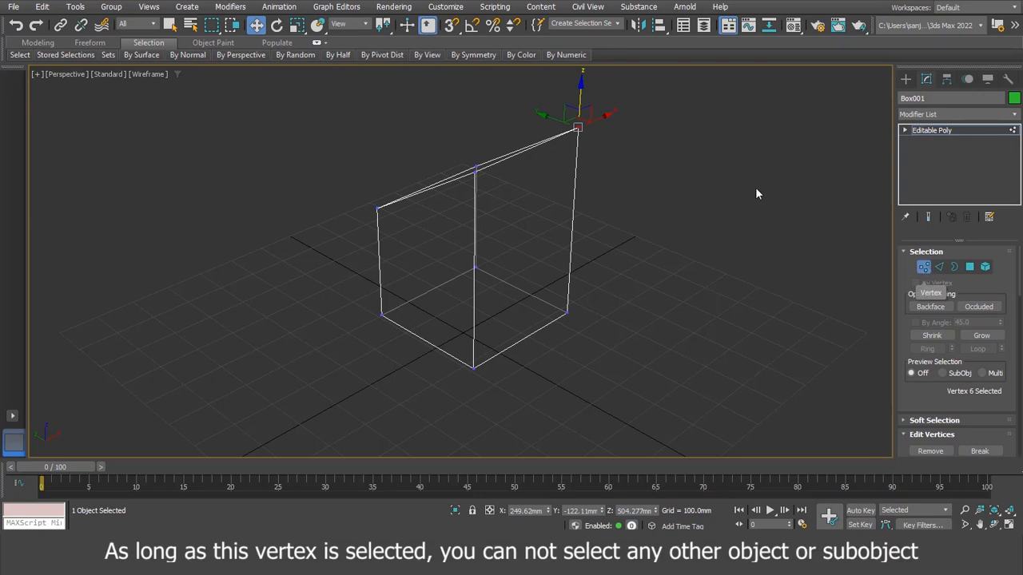
pyautogui.click(514, 269)
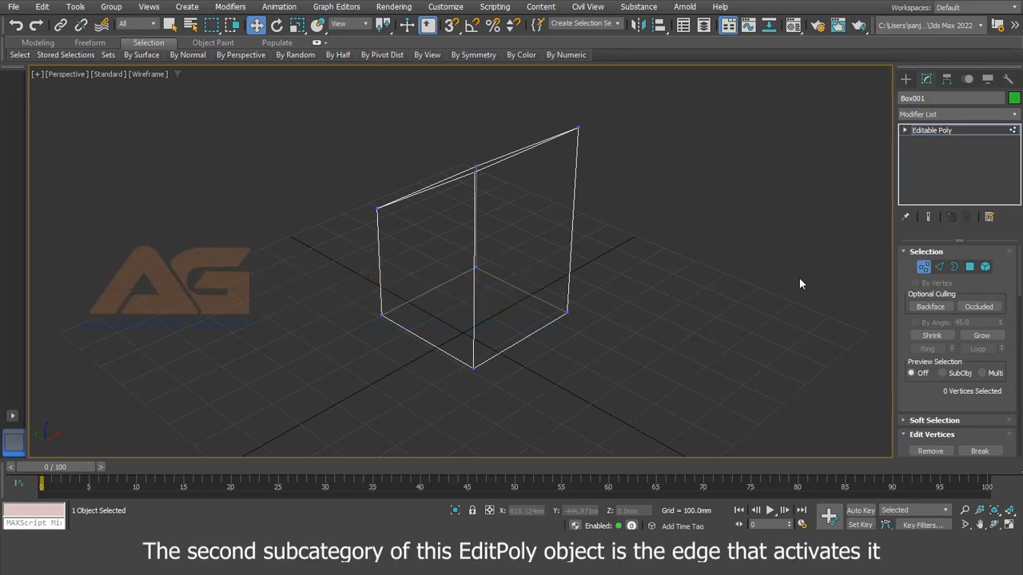
# At Edge level, lower the box's front-right top edge along Z to about 114 mm and switch the viewport to Default Shading.
pyautogui.click(939, 267)
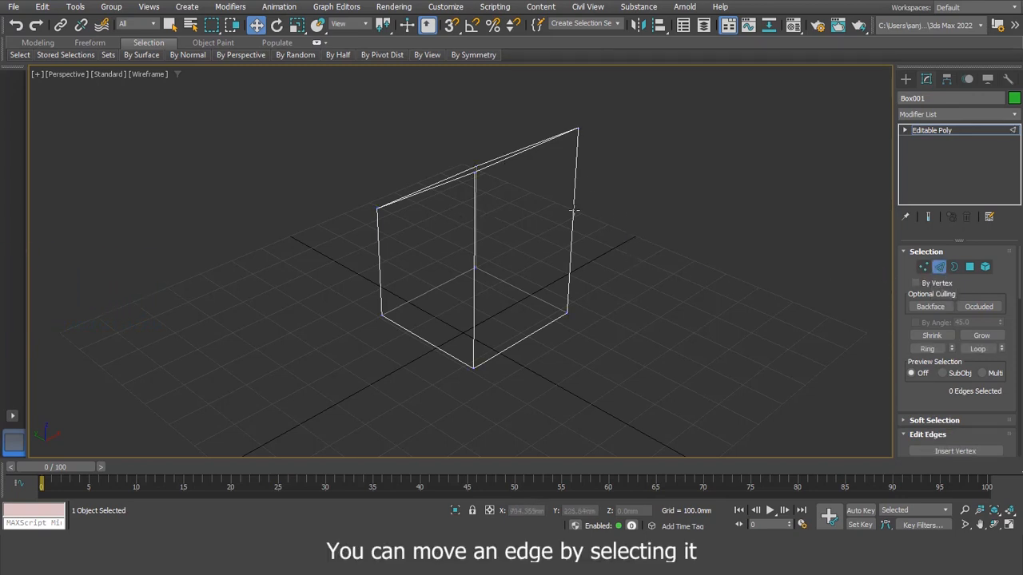
pyautogui.click(515, 154)
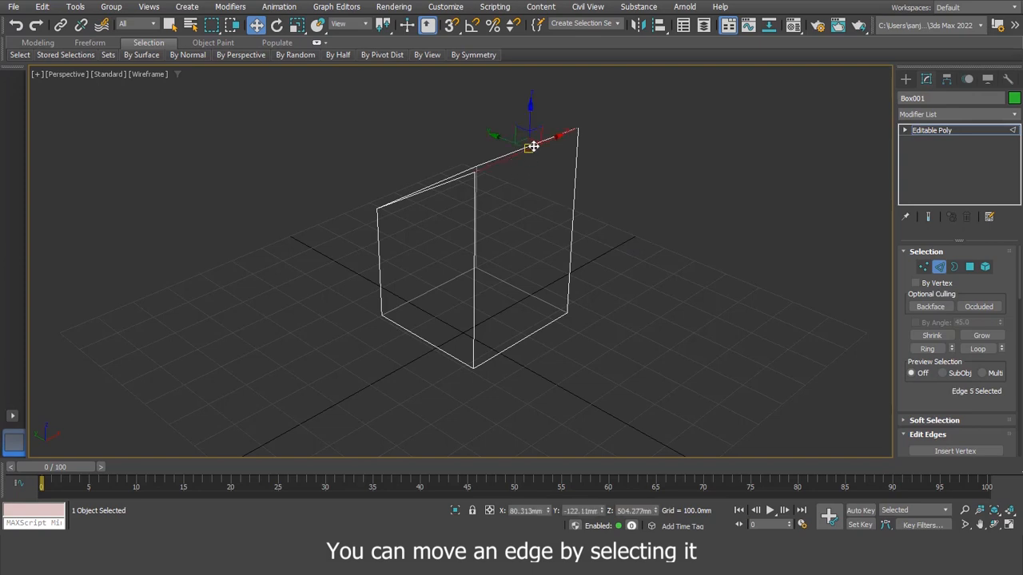
pyautogui.moveTo(531, 113); pyautogui.dragTo(541, 271)
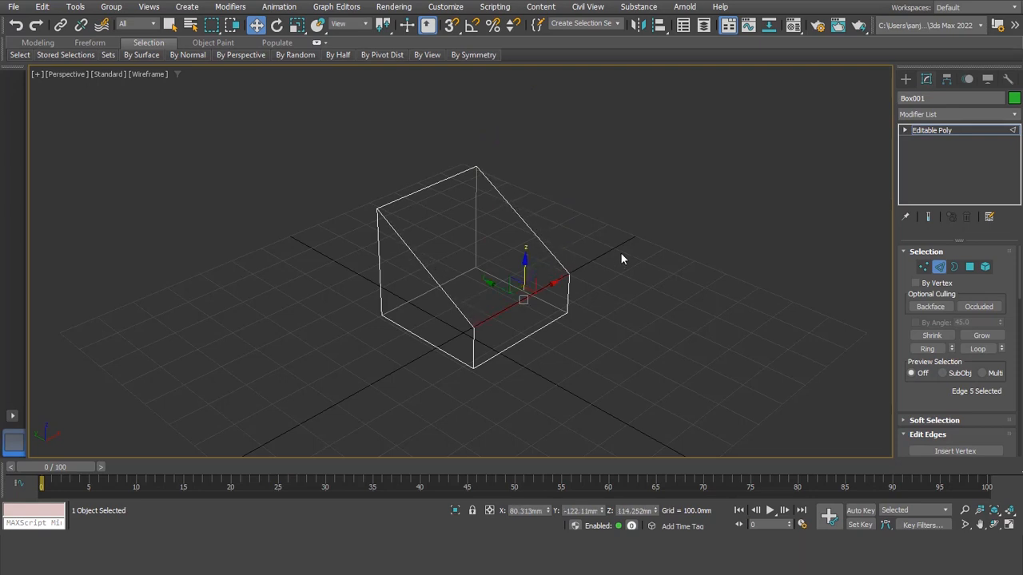
pyautogui.press('F3')
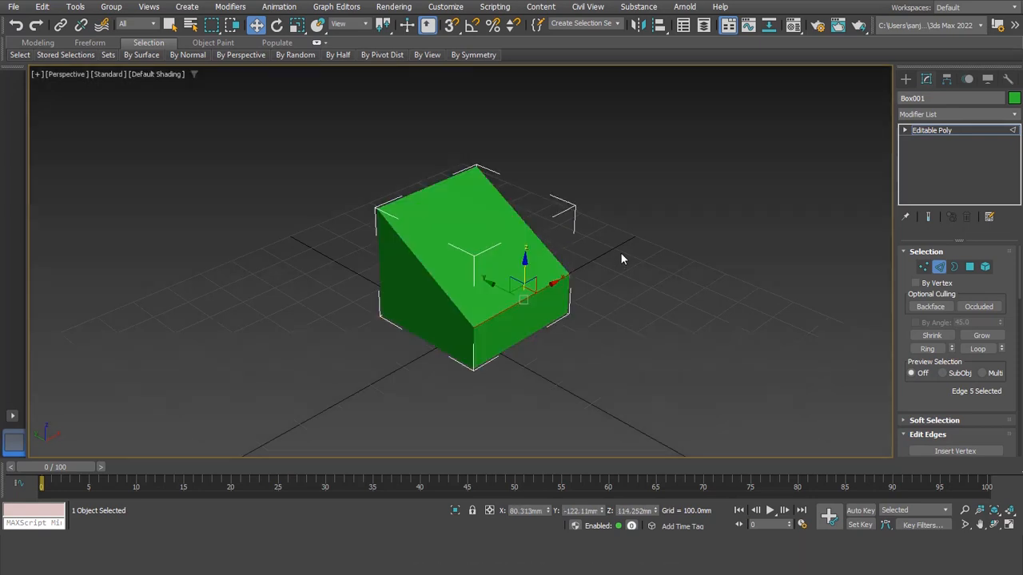
# At Polygon level, move the sloped top polygon to about X 65 mm, Z 243.5 mm and delete it.
pyautogui.click(970, 268)
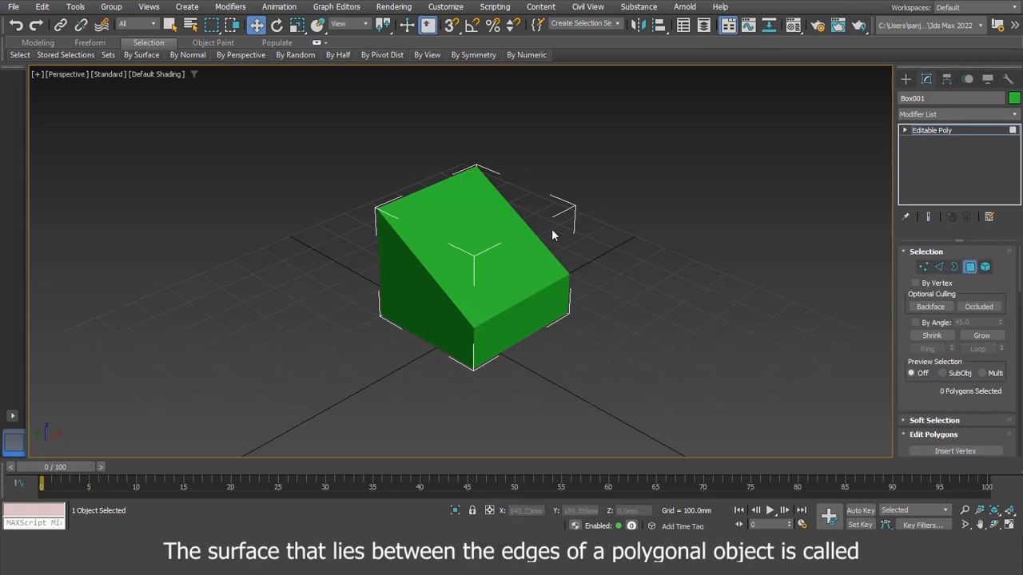
pyautogui.click(475, 241)
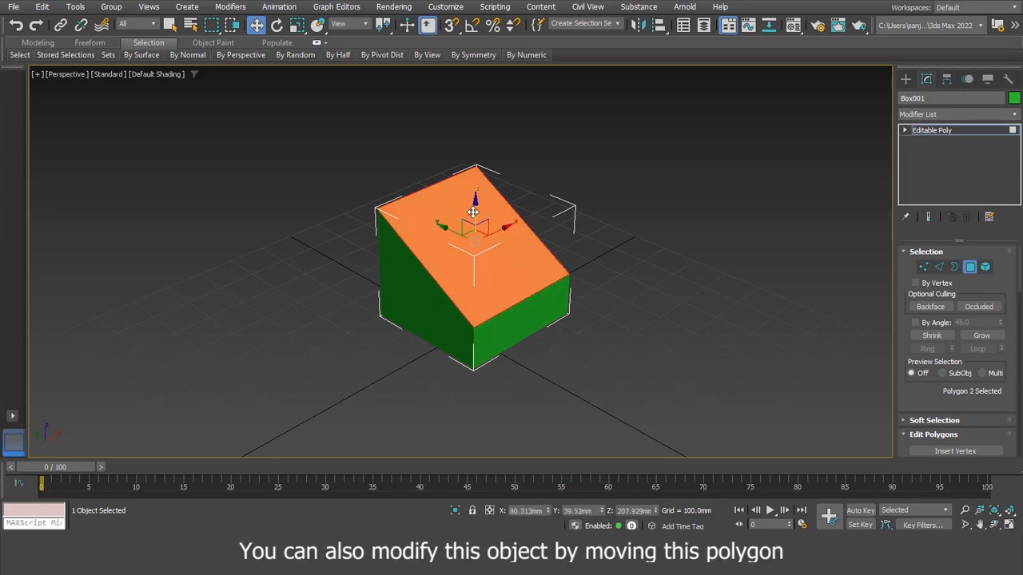
pyautogui.moveTo(475, 212); pyautogui.dragTo(507, 247)
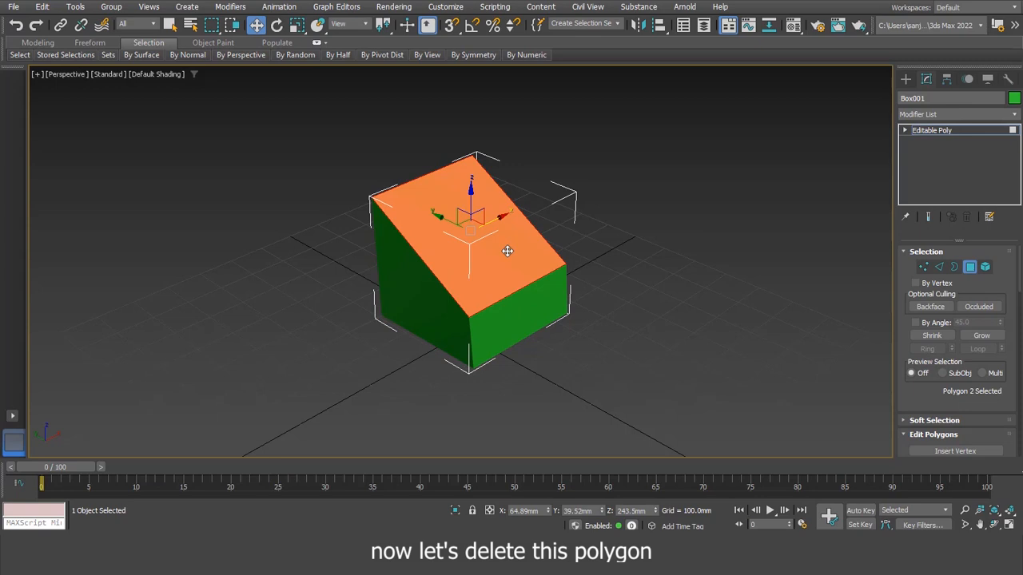
pyautogui.press('Delete')
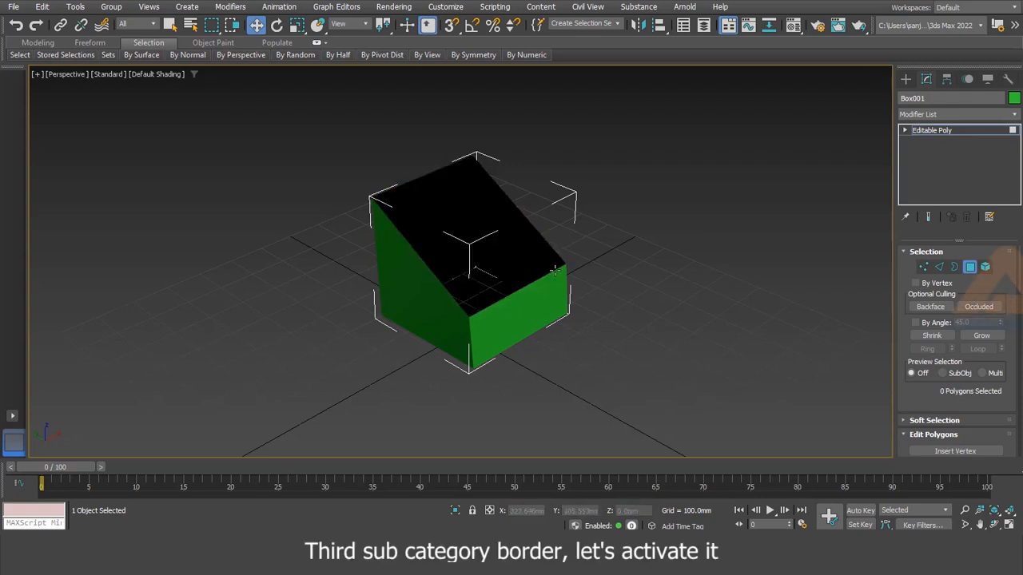
# At Border level, select the border around the open top and move it to about Y -19 mm, Z 240 mm.
pyautogui.click(954, 267)
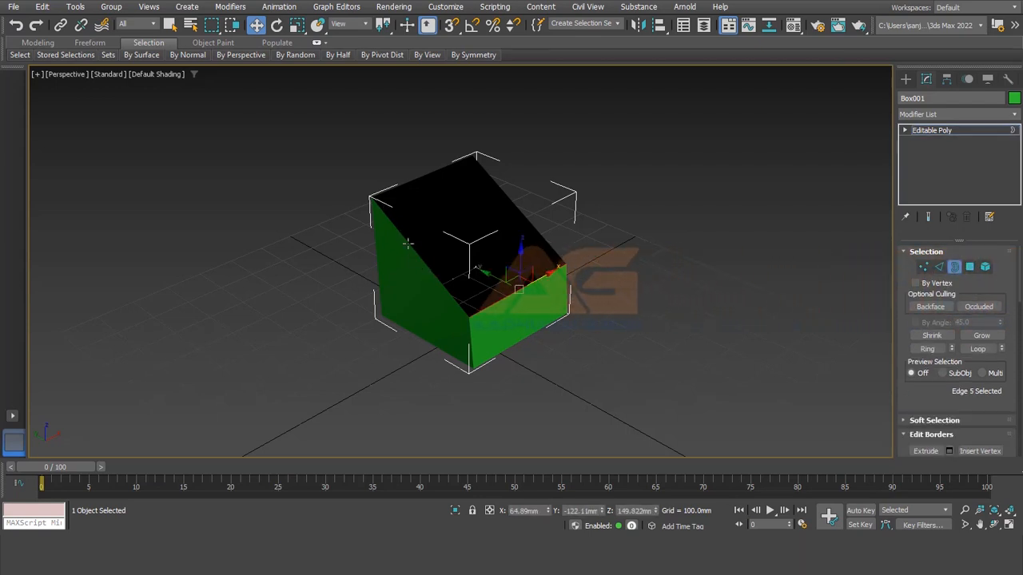
pyautogui.click(544, 240)
pyautogui.scroll(3, 492, 255)
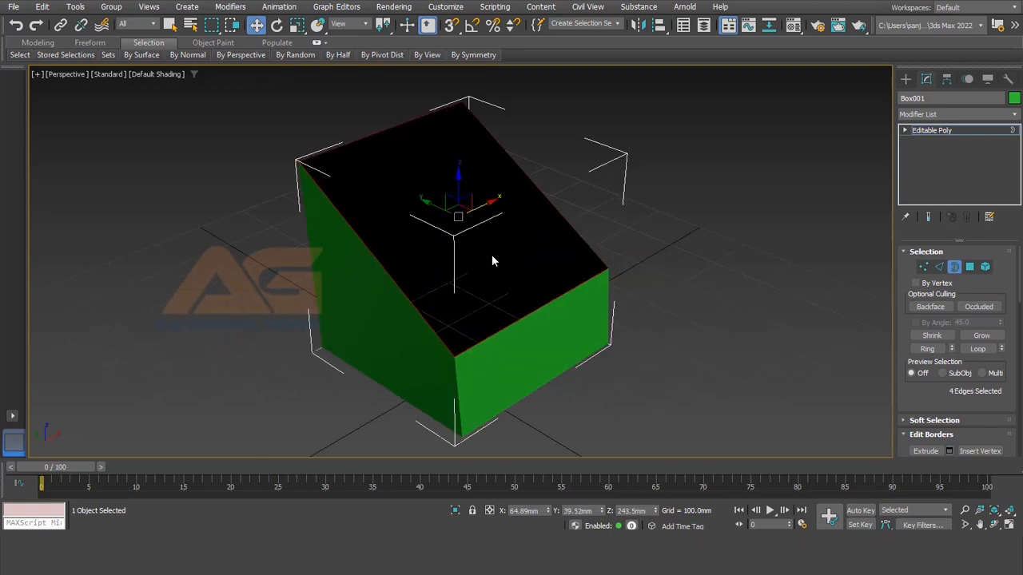
pyautogui.moveTo(460, 194); pyautogui.dragTo(456, 229)
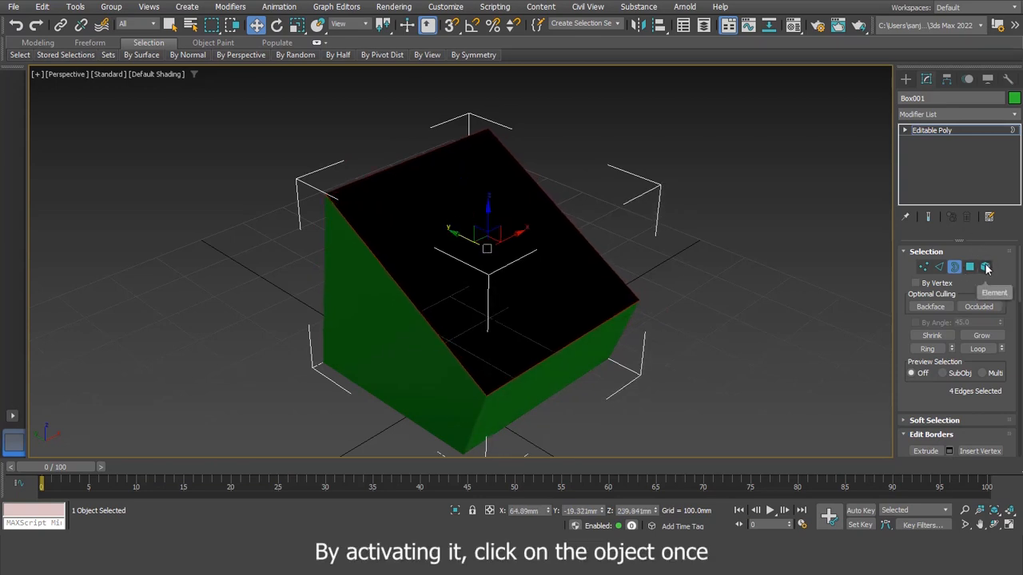
# Activate Element level and select the entire open box as one element.
pyautogui.click(986, 269)
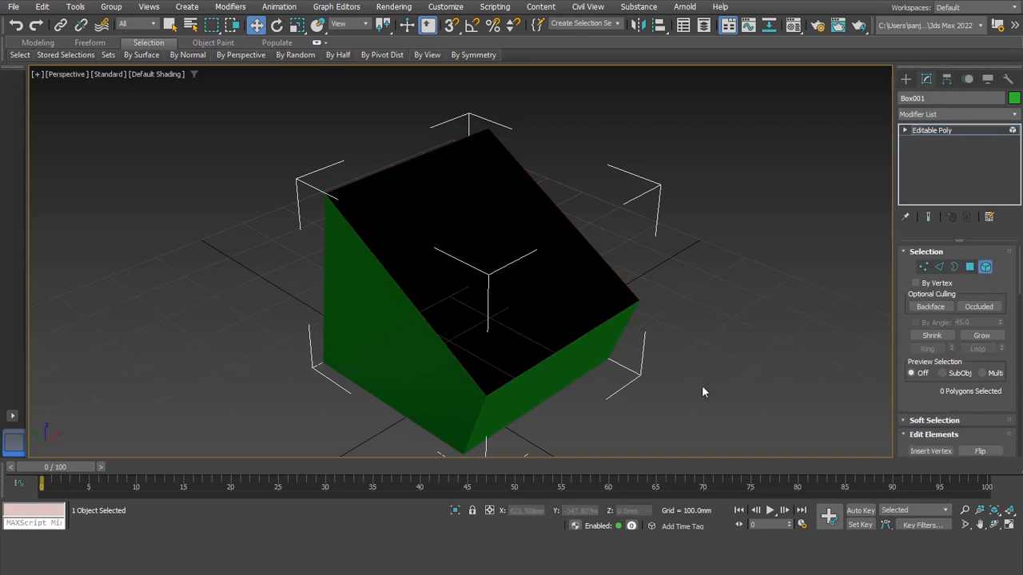
pyautogui.click(558, 372)
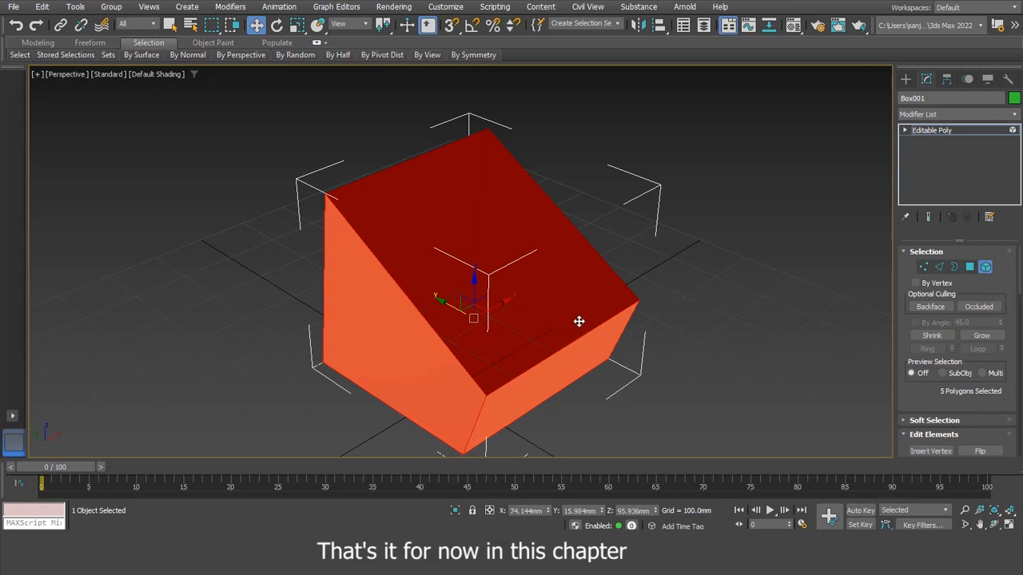
pyautogui.scroll(-3, 577, 320)
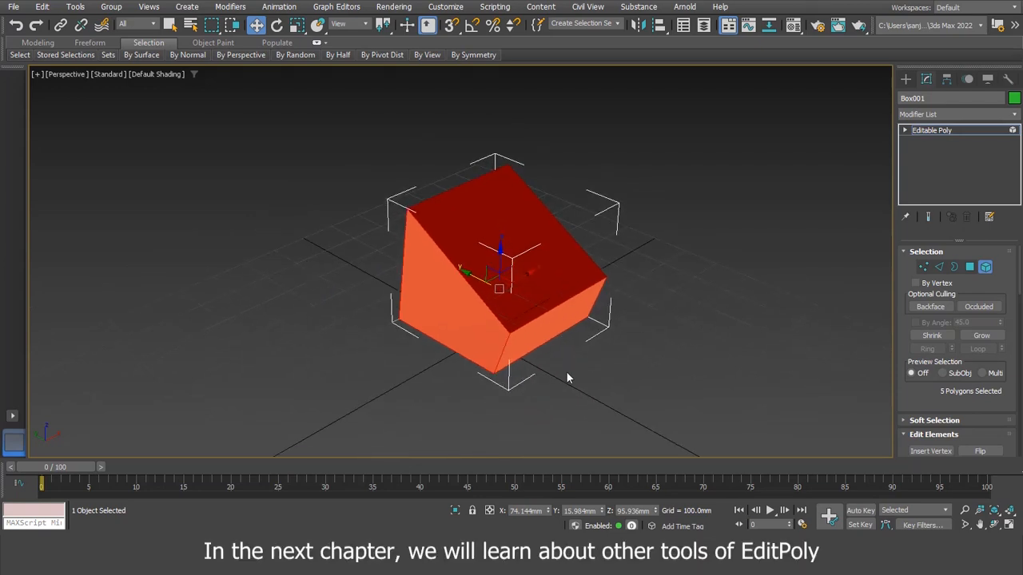